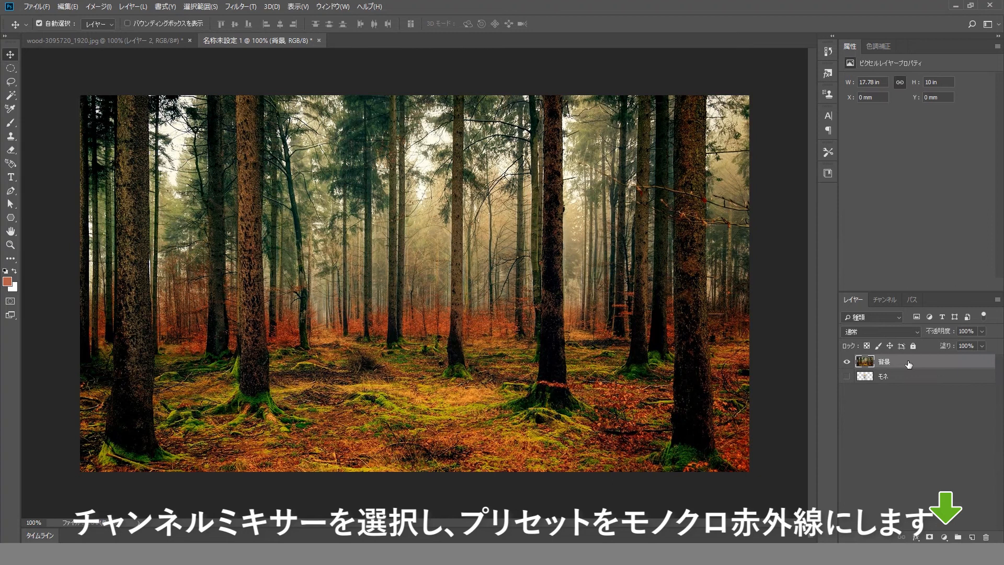
- Add a Channel Mixer adjustment layer above the 背景 layer using the モノクロ赤外線 (RGB) preset
click(944, 538)
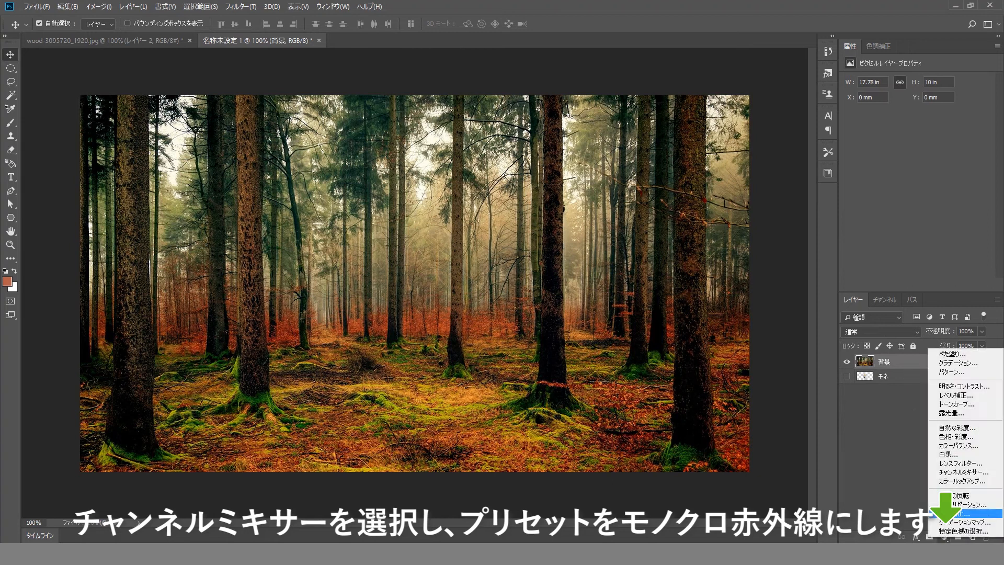
click(945, 477)
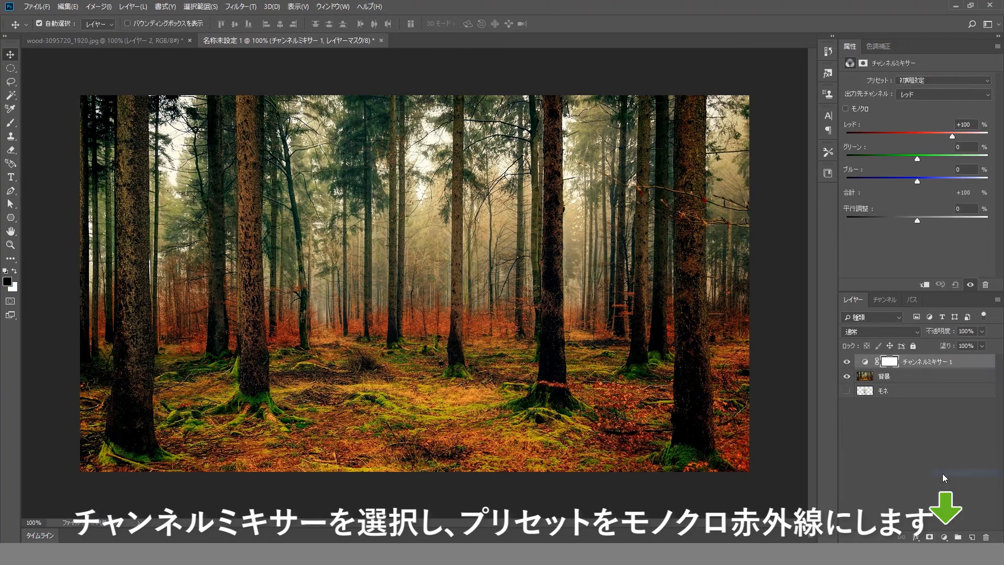
click(987, 82)
click(933, 114)
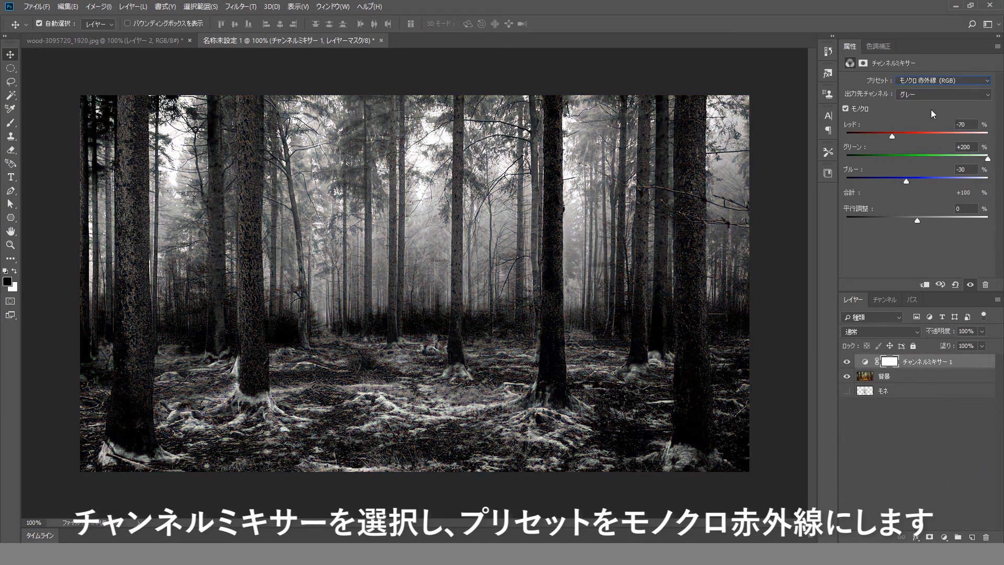
- Set the Channel Mixer layer's blend mode to 比較 (明) and deselect the layer
click(917, 332)
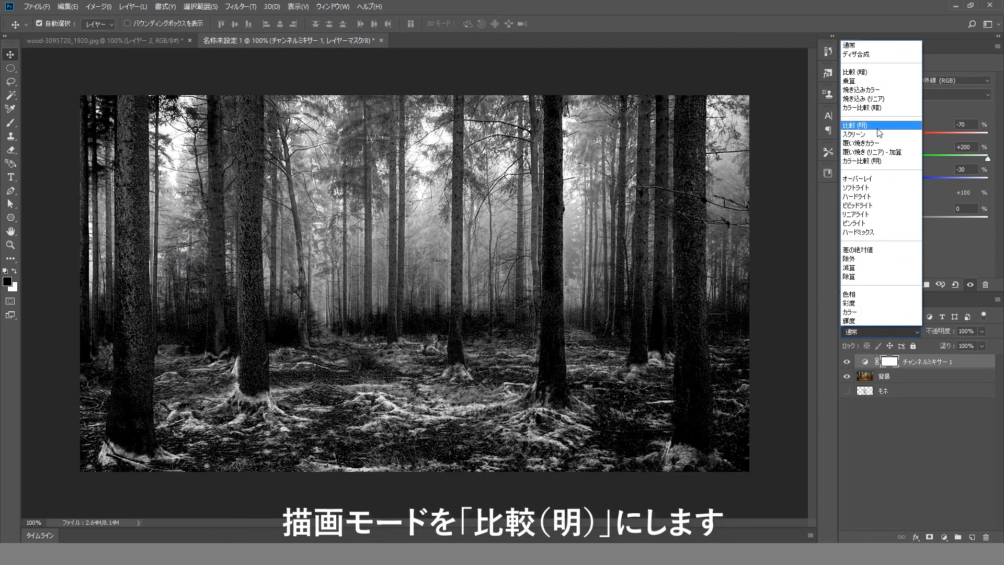
click(877, 126)
click(908, 461)
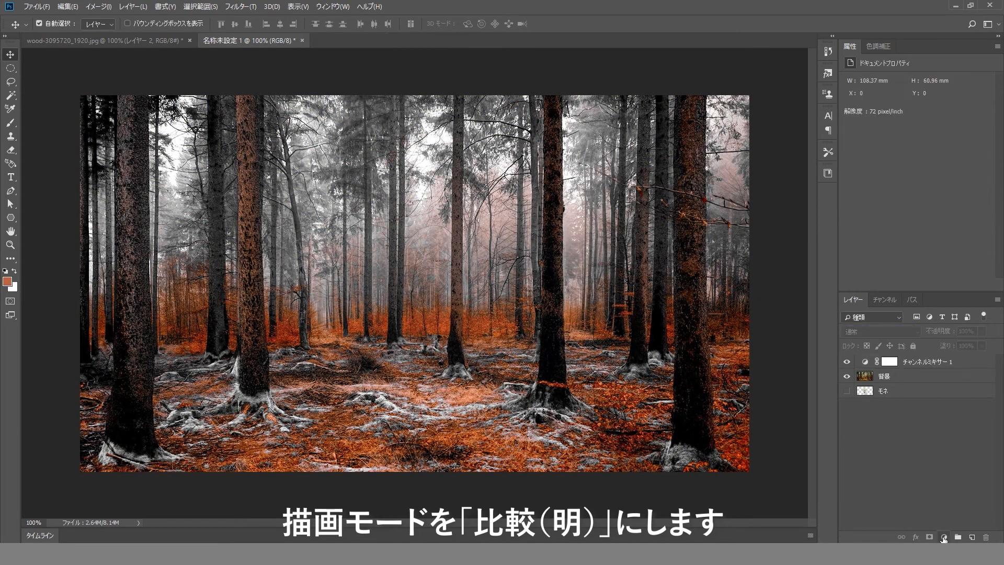
- Add a Curves adjustment layer and brighten the RGB curve with points at about input 150, output 174 and input 64, output 70
click(944, 537)
click(946, 403)
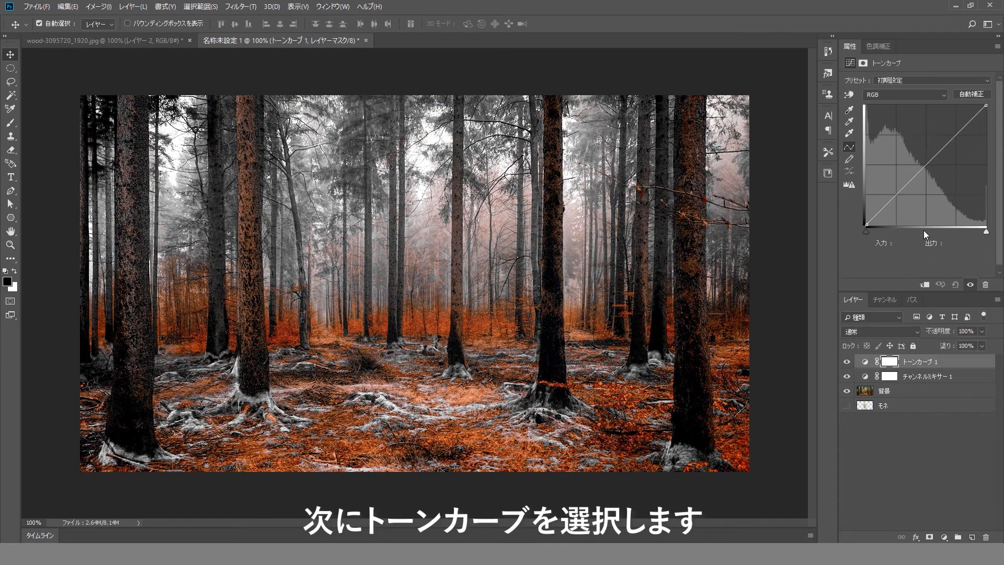
click(935, 143)
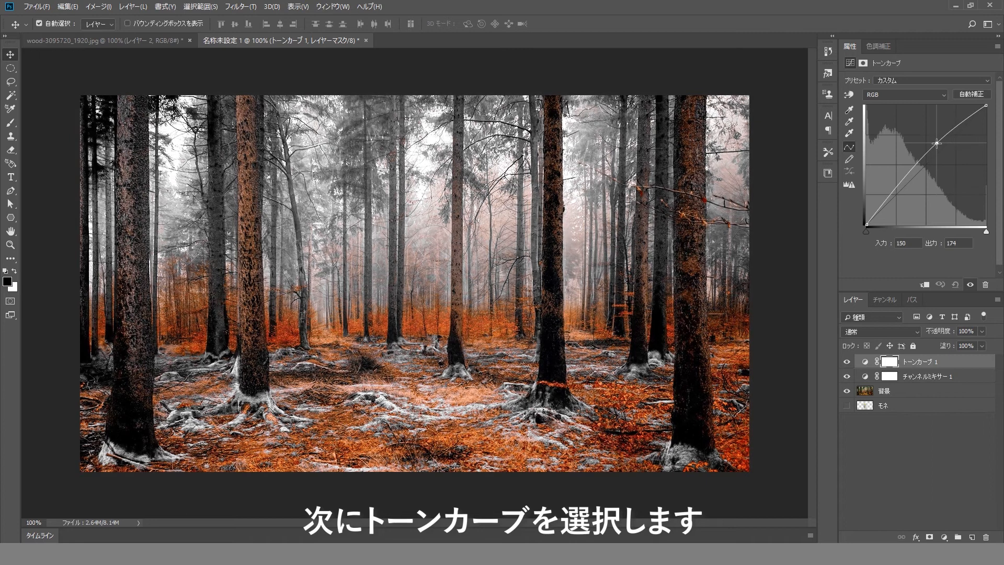
click(896, 192)
- Raise the green channel curve to output 175 at input 155
click(940, 96)
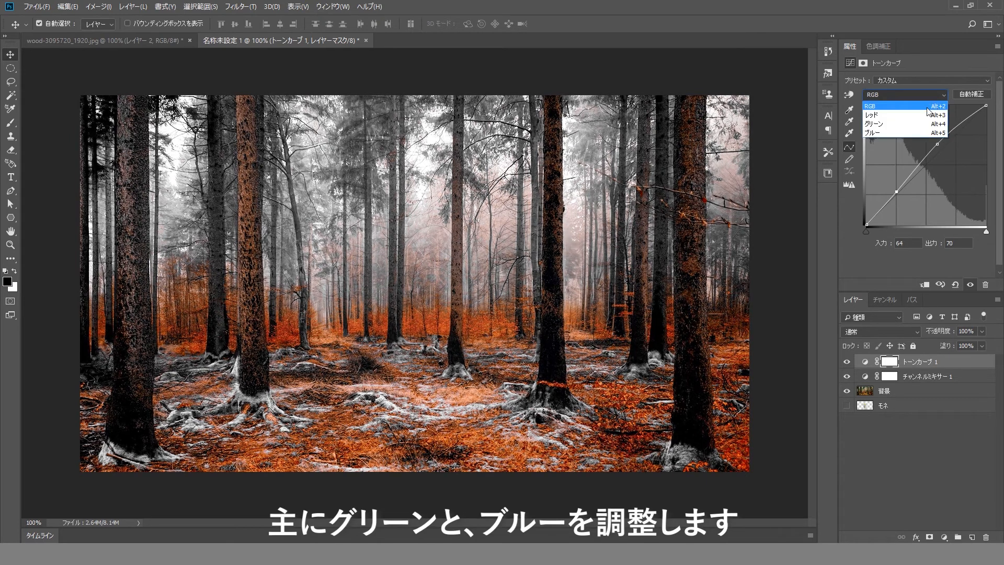
click(900, 124)
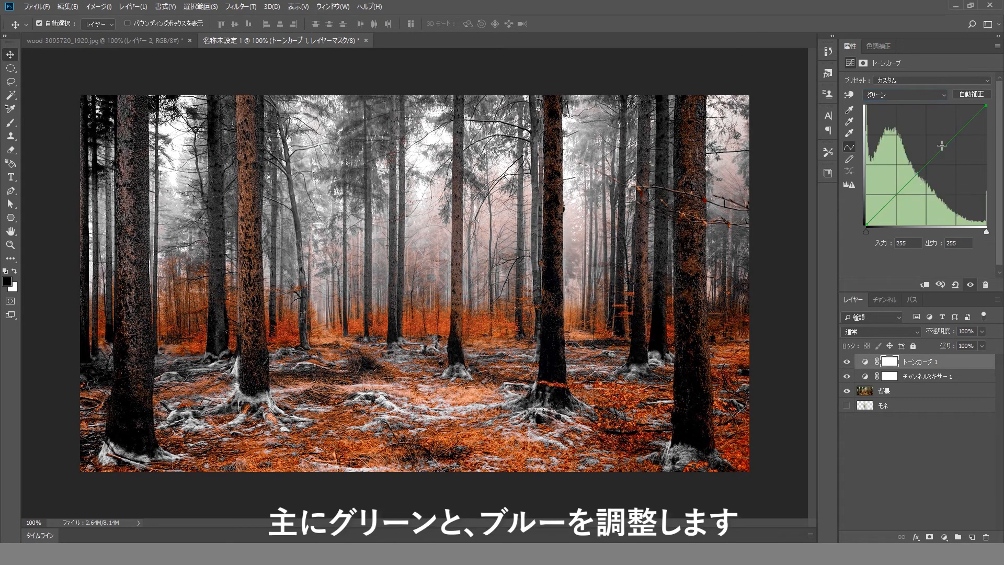
click(939, 142)
- Raise the blue channel curve to output 187 at input 162, and preview the image without the Curves and Channel Mixer layers
click(936, 95)
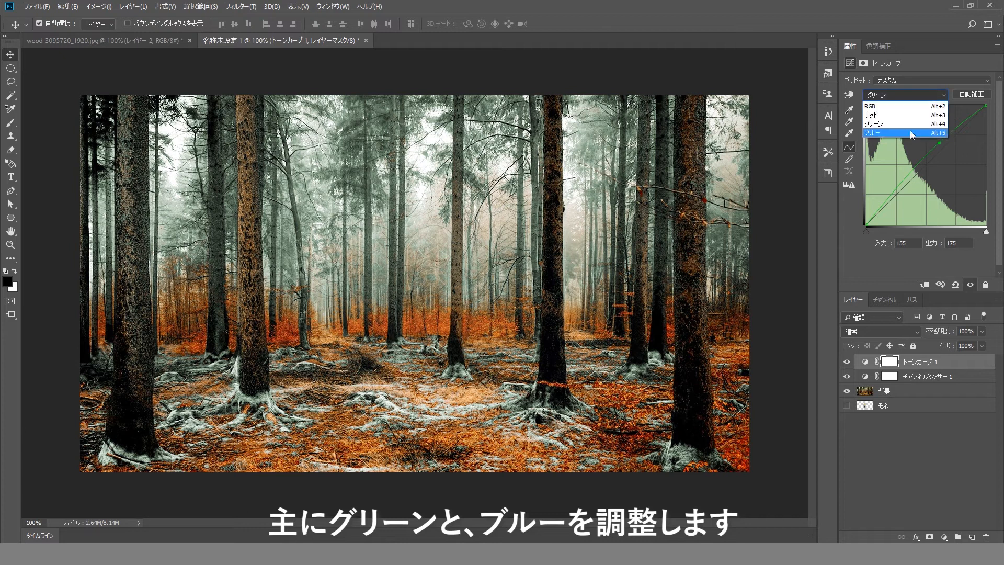
click(910, 130)
click(943, 138)
drag(944, 137, 943, 137)
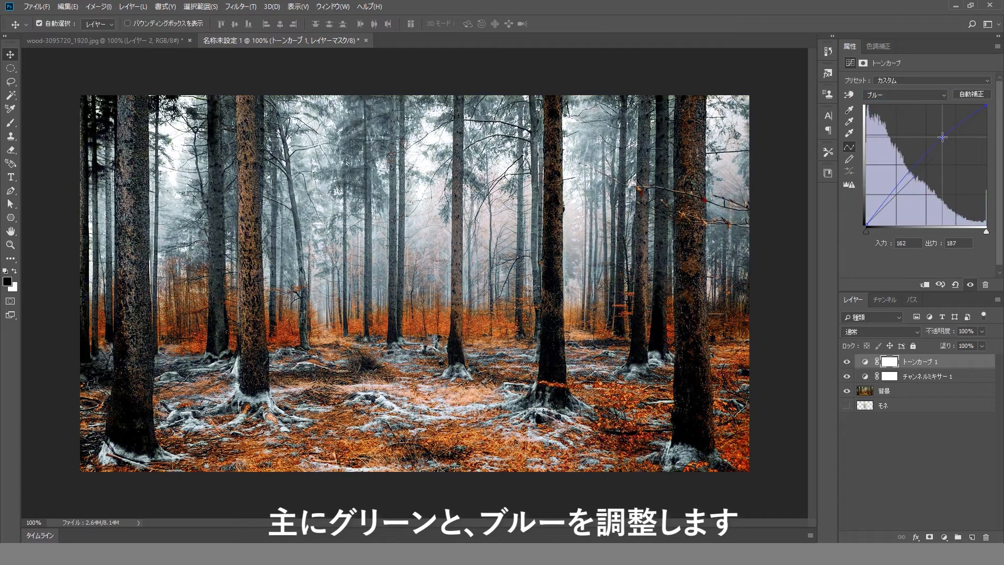
click(927, 453)
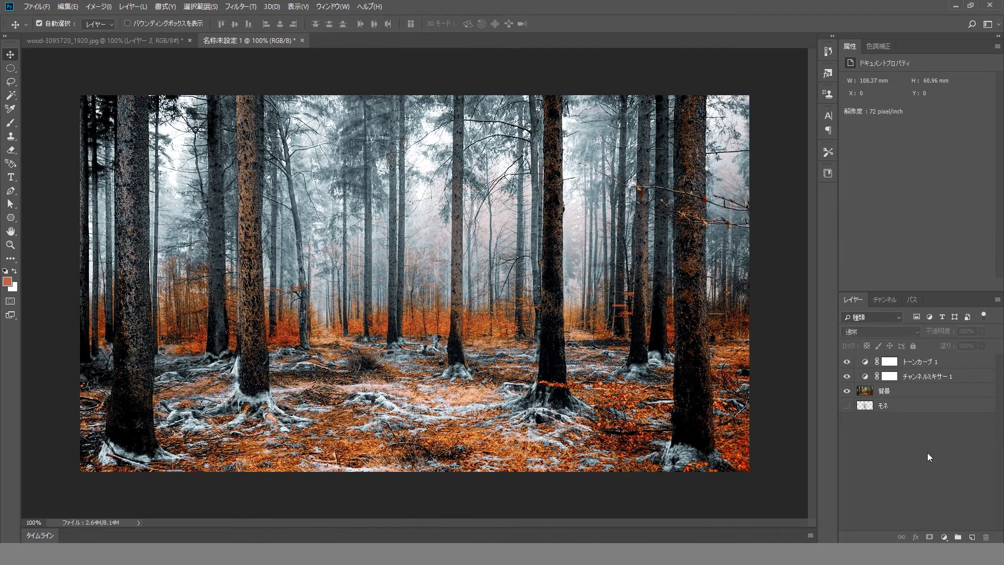
click(847, 362)
click(847, 361)
click(846, 376)
click(846, 377)
- Add a Brightness/Contrast adjustment layer with brightness 13 and contrast 17
click(944, 537)
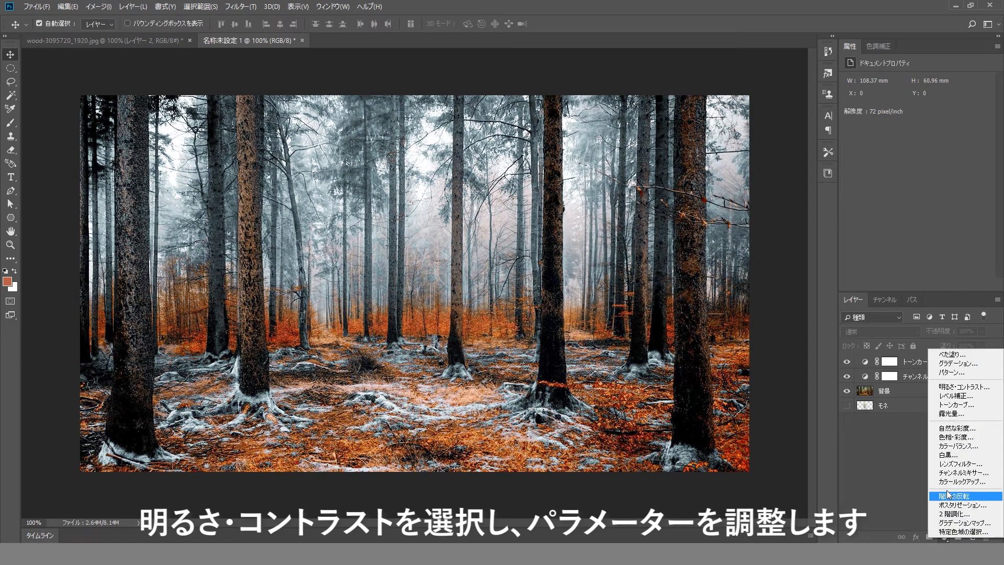
click(949, 387)
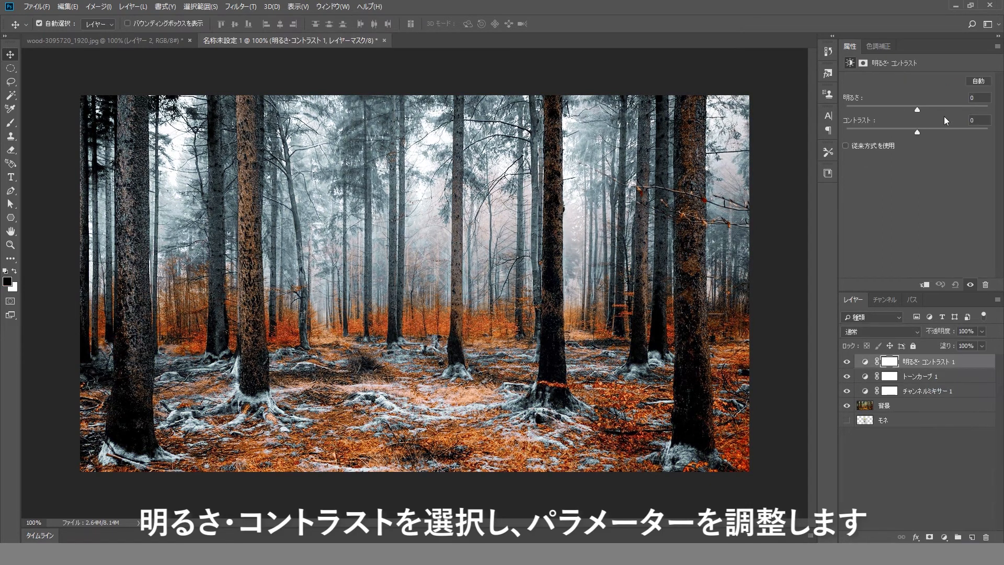
drag(914, 113, 924, 108)
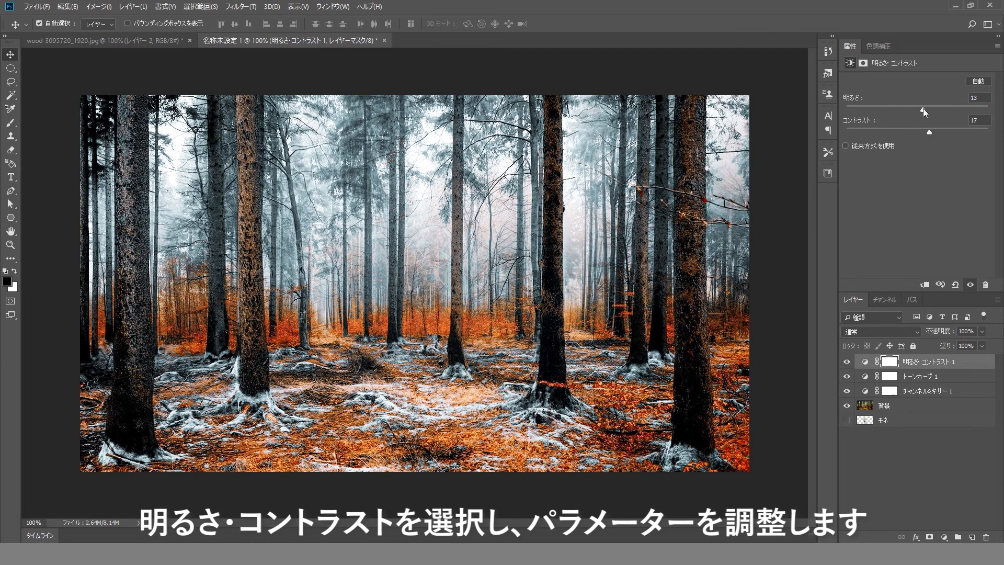
click(923, 480)
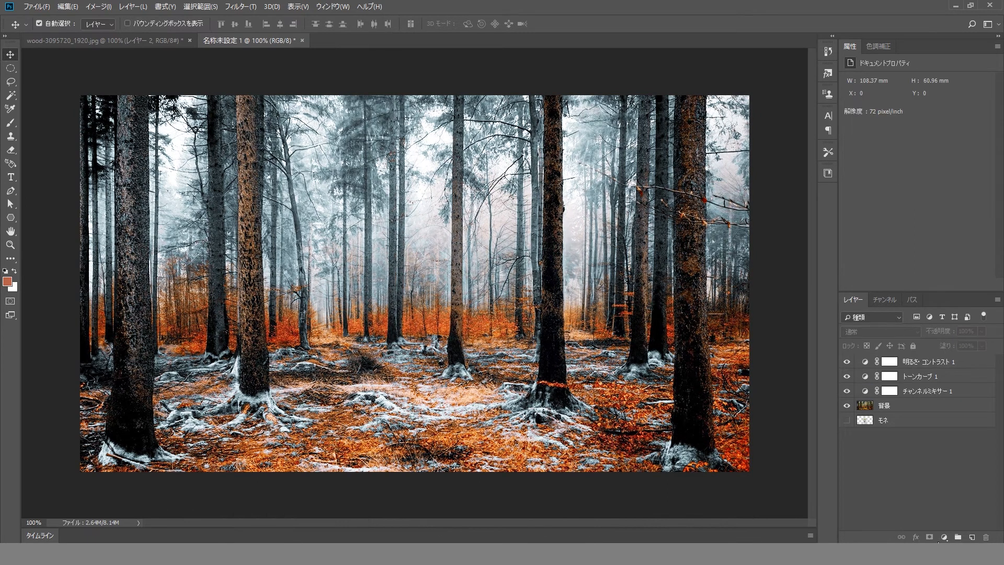
- Add a Photo Filter adjustment layer using the cooling filter フィルター寒色系 (80)
click(941, 539)
click(953, 469)
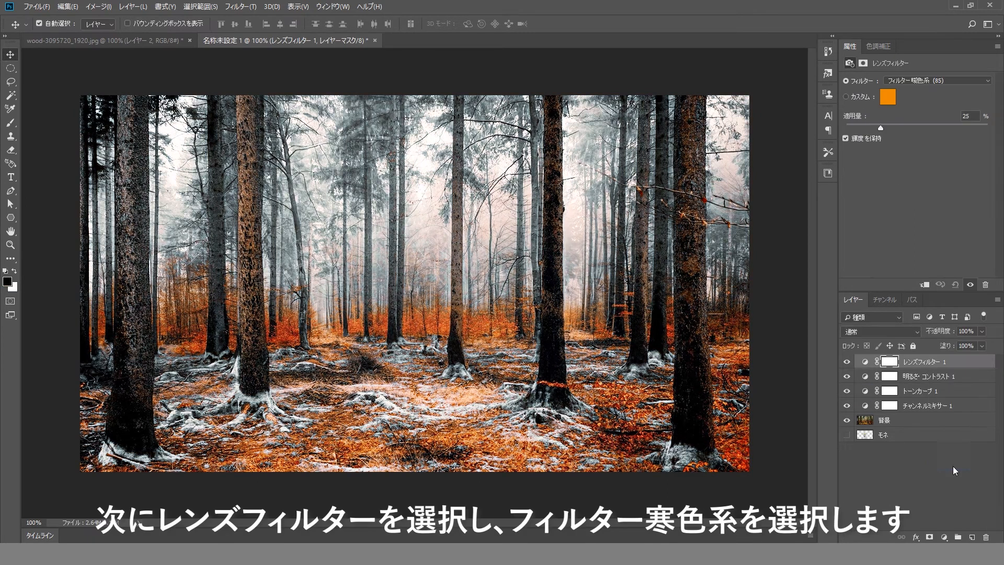
click(960, 81)
click(930, 118)
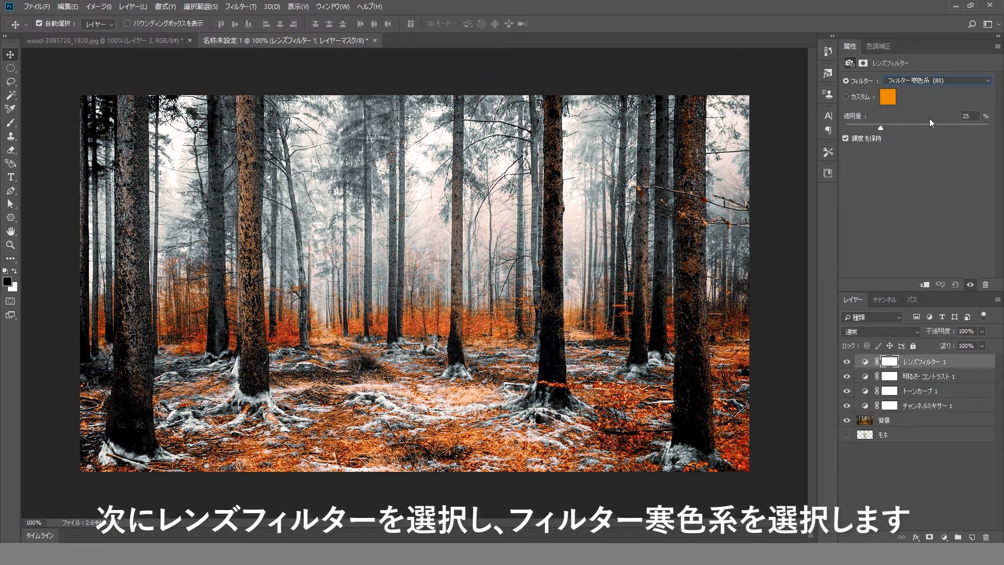
click(845, 379)
click(845, 381)
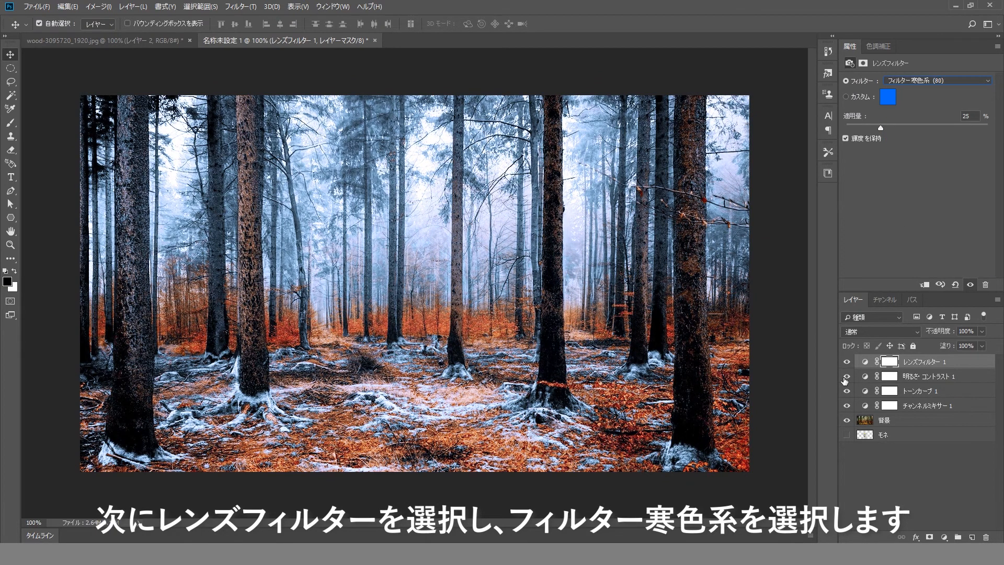
- Start a Color Range selection on the 背景 layer and sample the red foliage on the forest floor and between the trees
click(915, 422)
click(204, 7)
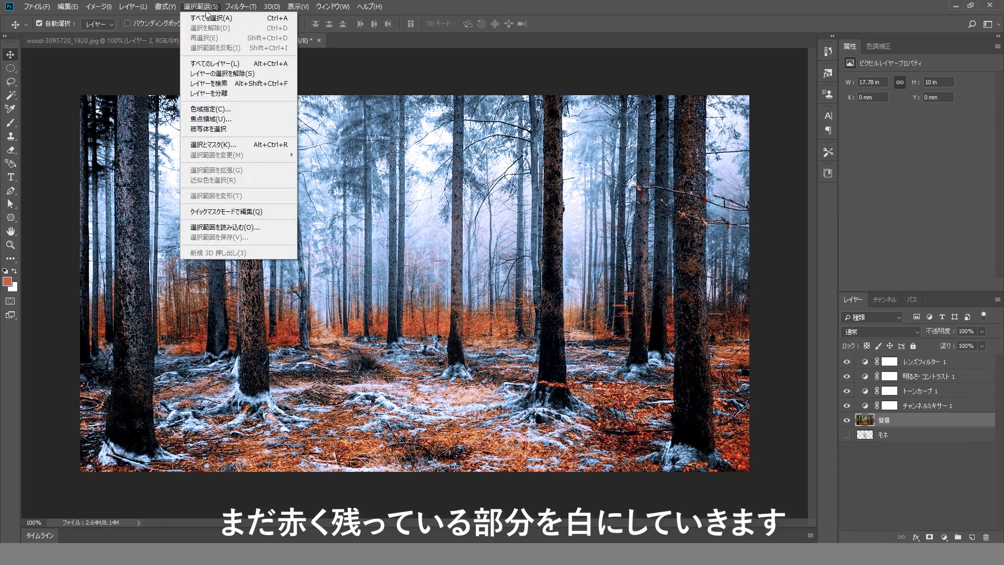
click(209, 107)
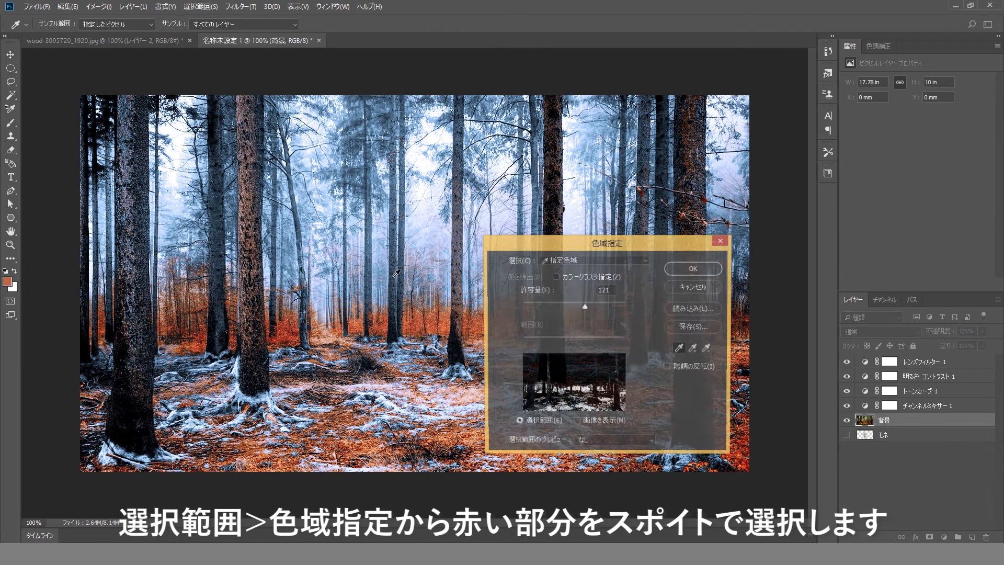
click(368, 442)
click(296, 335)
click(287, 334)
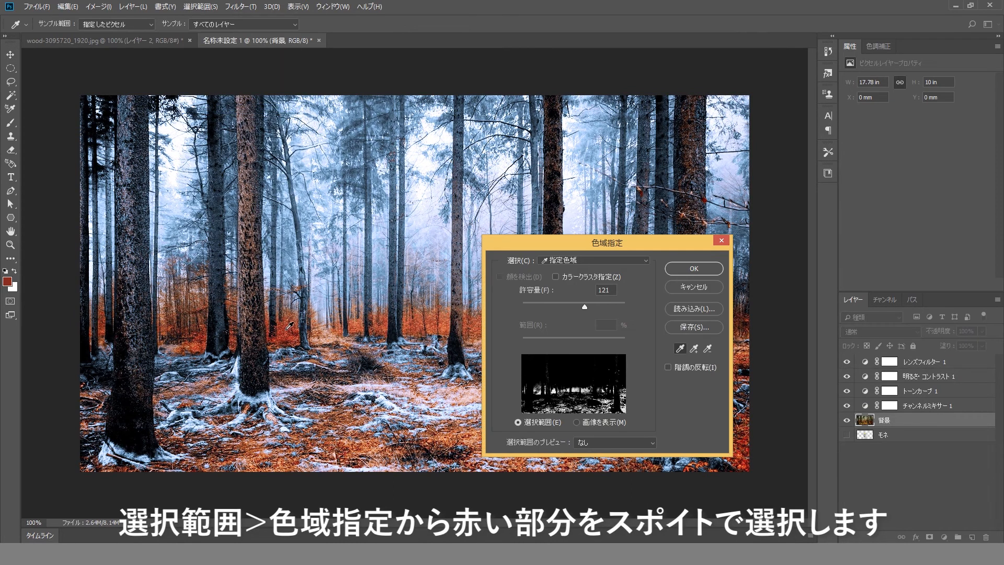
click(286, 325)
click(199, 342)
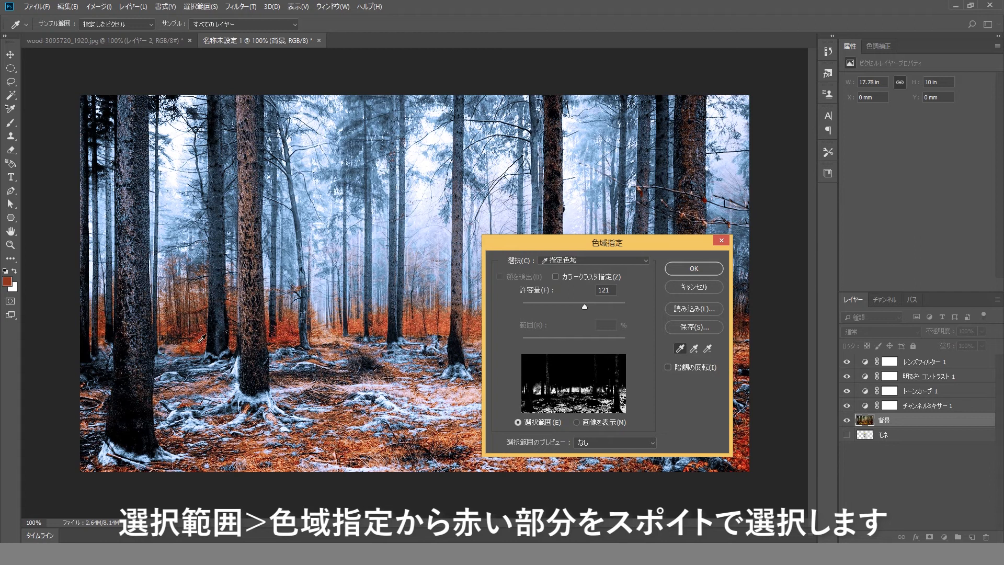
- Add more red foliage and ground tones to the Color Range sample and create the selection
click(694, 349)
click(200, 345)
click(288, 460)
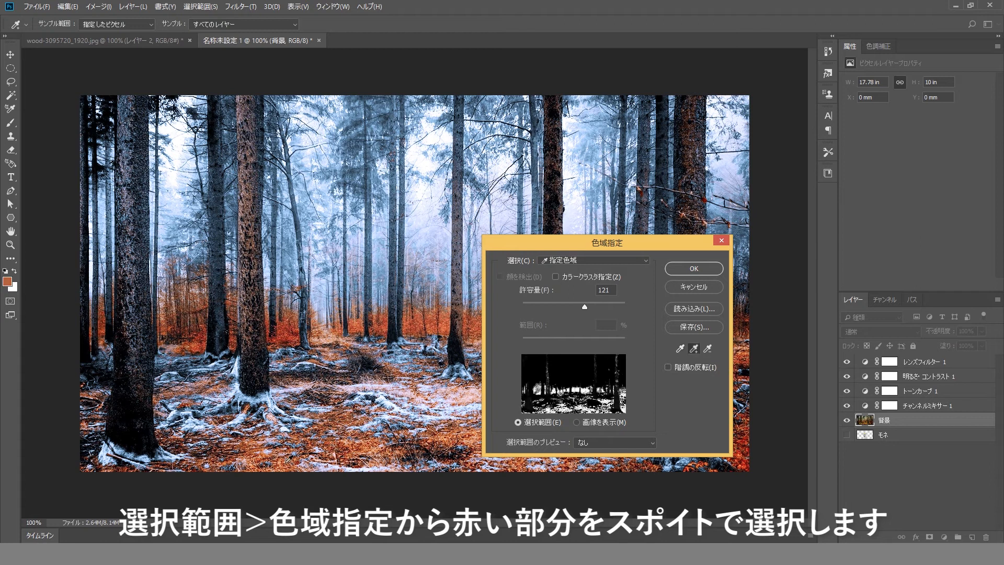
click(688, 267)
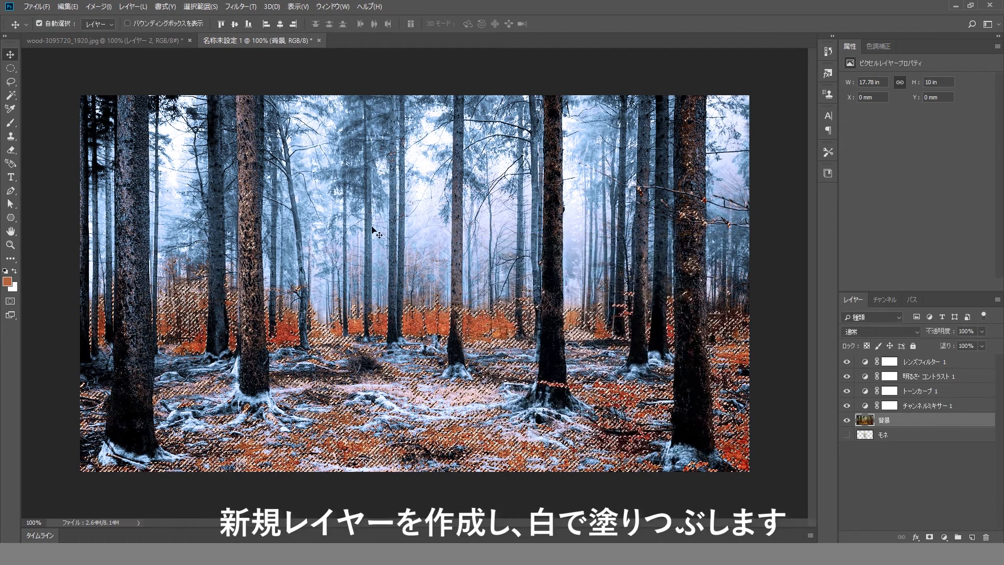
- Fill the selected red areas with white on a new layer above the background and lower that layer's opacity to about 75%
click(972, 537)
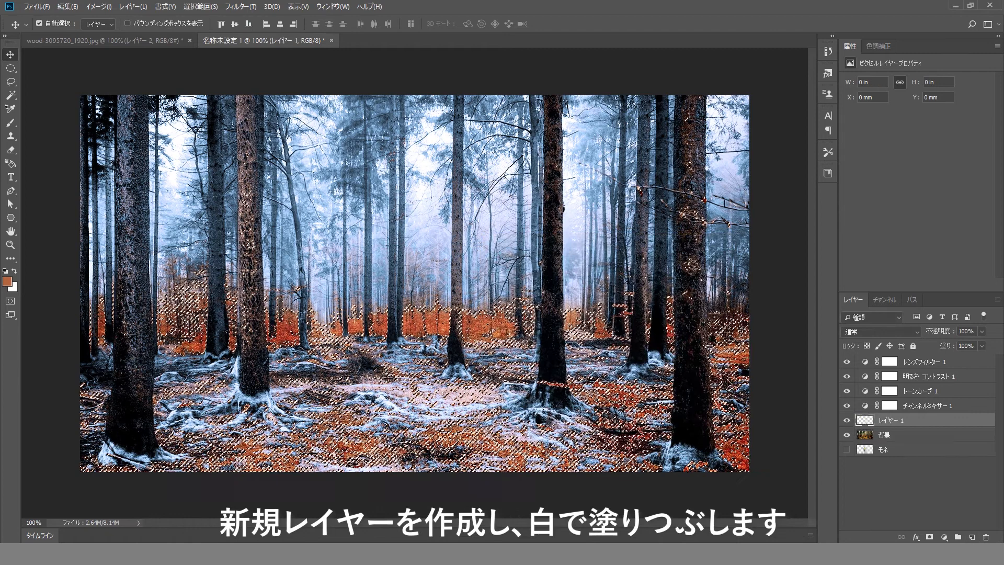
click(67, 6)
click(99, 170)
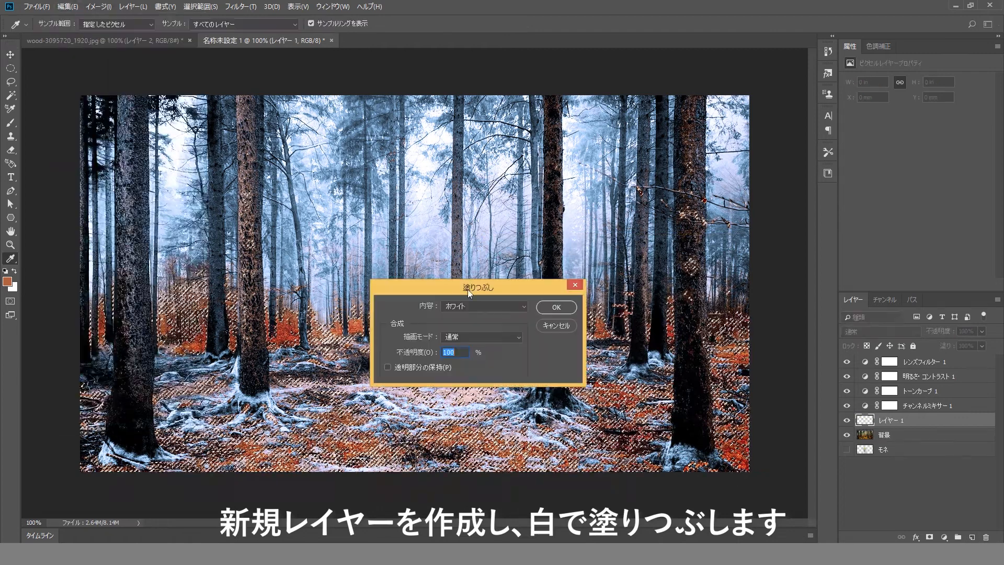
drag(467, 289, 452, 229)
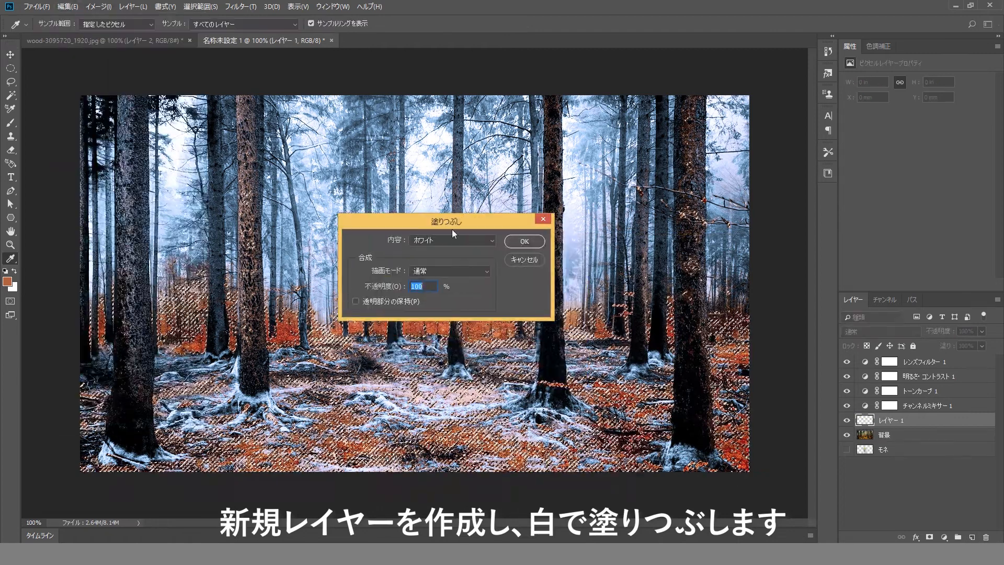
click(525, 241)
key(ctrl+d)
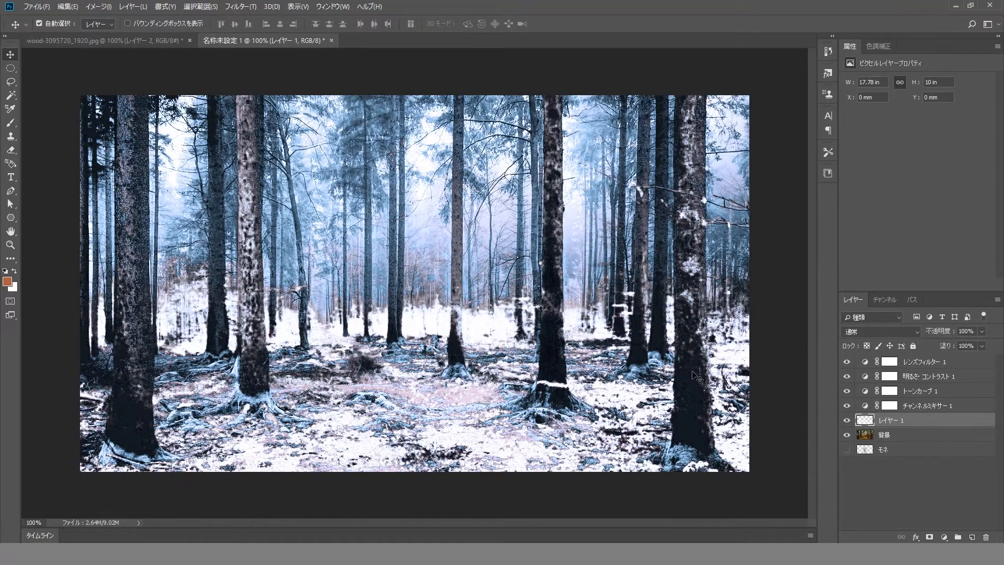
drag(945, 336, 931, 335)
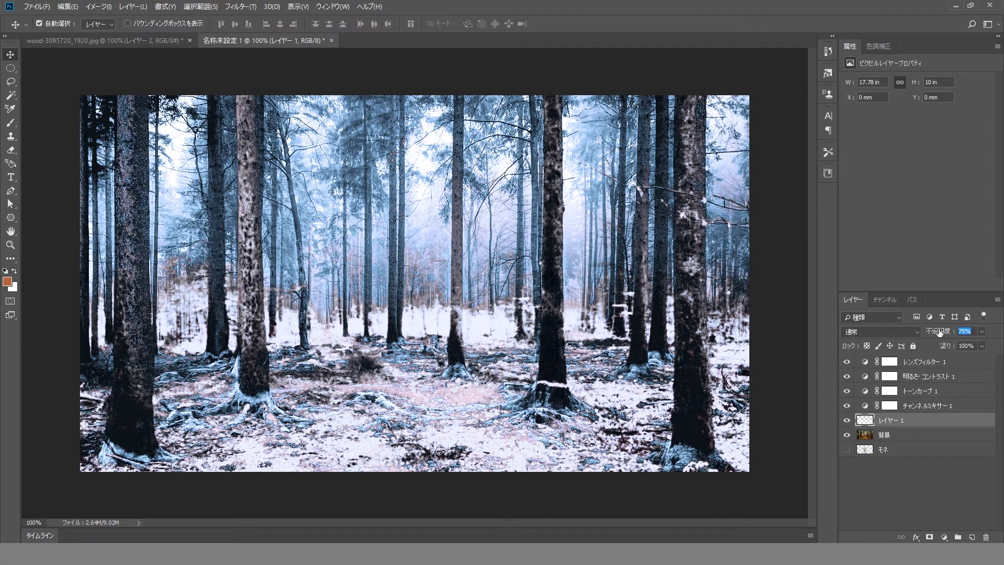
click(917, 488)
- Select the 背景 layer and append the 画像効果 preset set to the layer styles
click(906, 440)
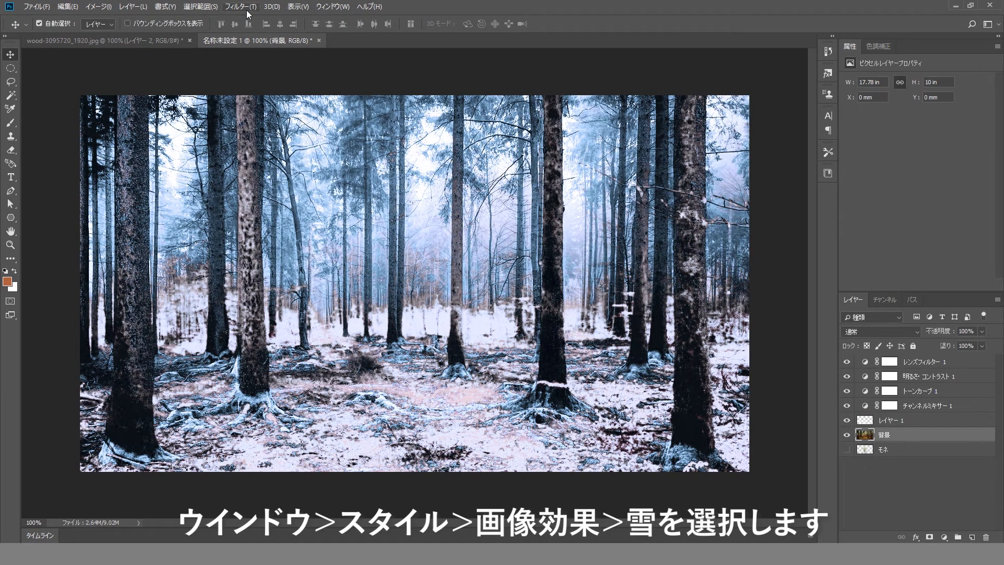
click(332, 7)
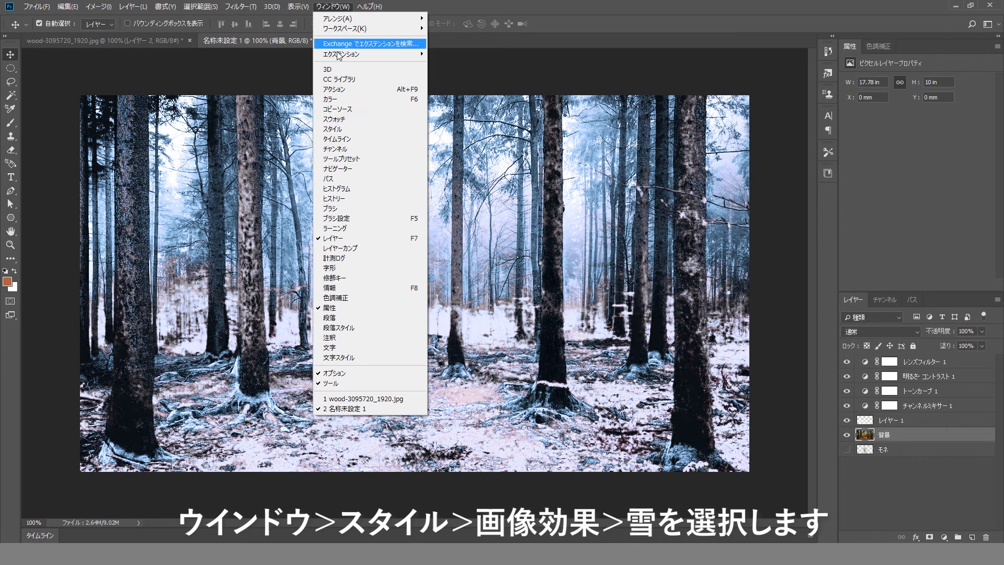
click(366, 129)
click(811, 69)
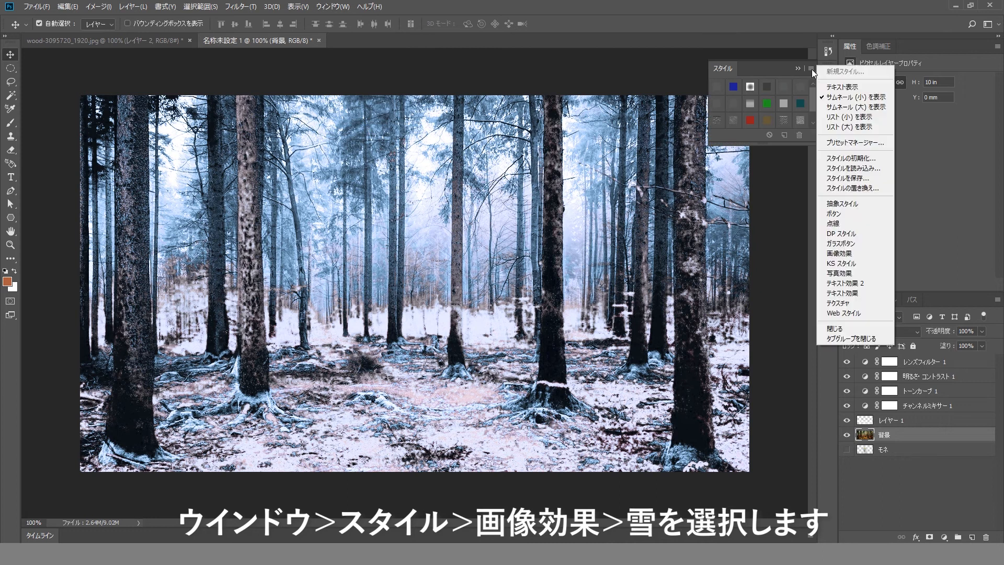
click(840, 254)
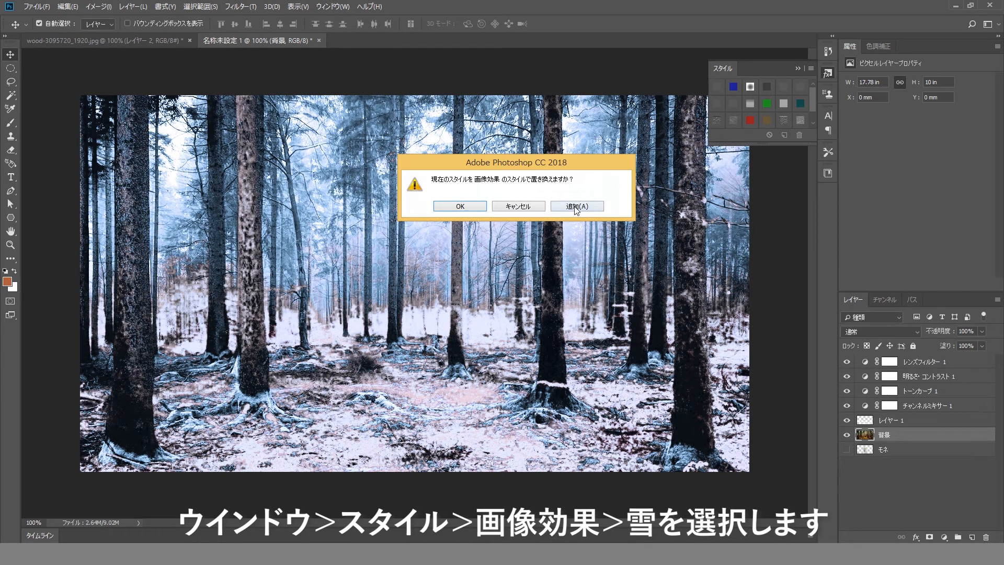
click(577, 211)
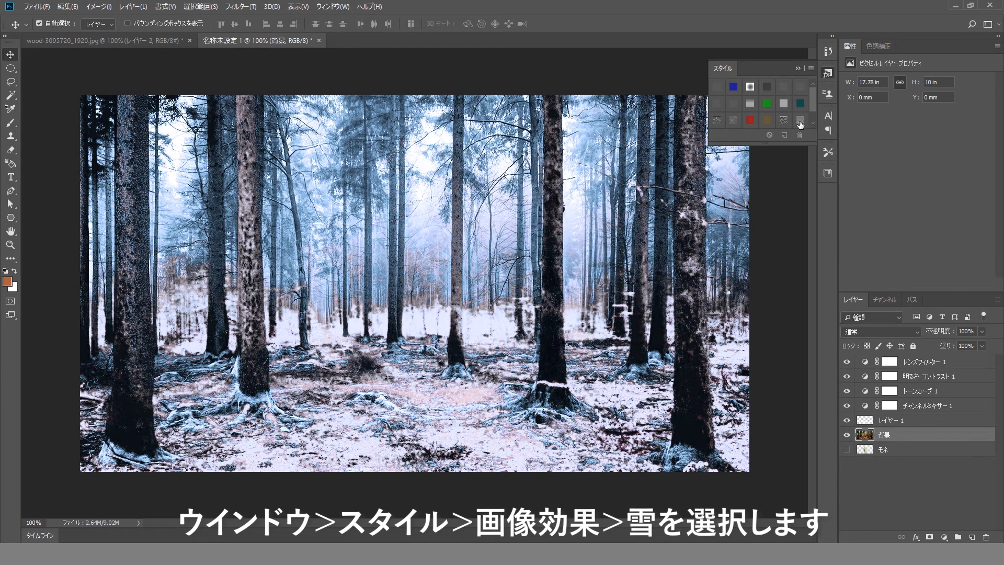
- Apply the 雪 (snow) style from the 画像効果 presets to the 背景 layer
scroll(807, 120, down, 1)
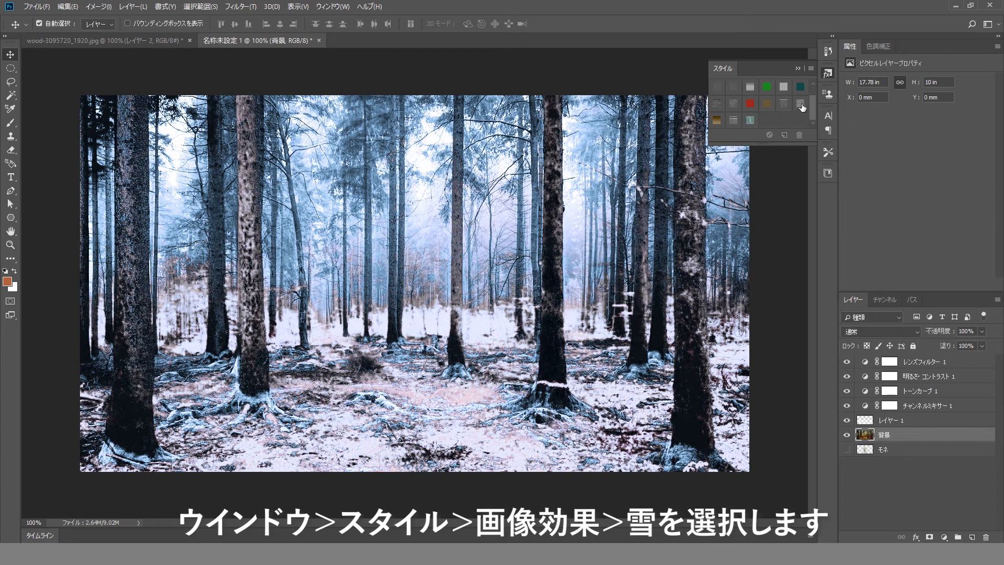
click(800, 104)
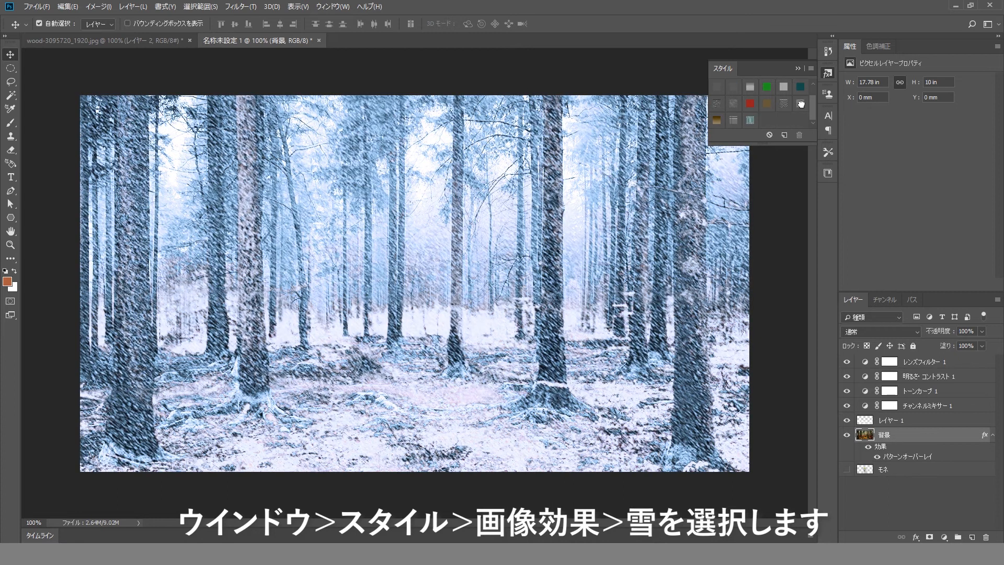
- Try a pattern scale of 1% in the 背景 layer's pattern overlay
double_click(905, 457)
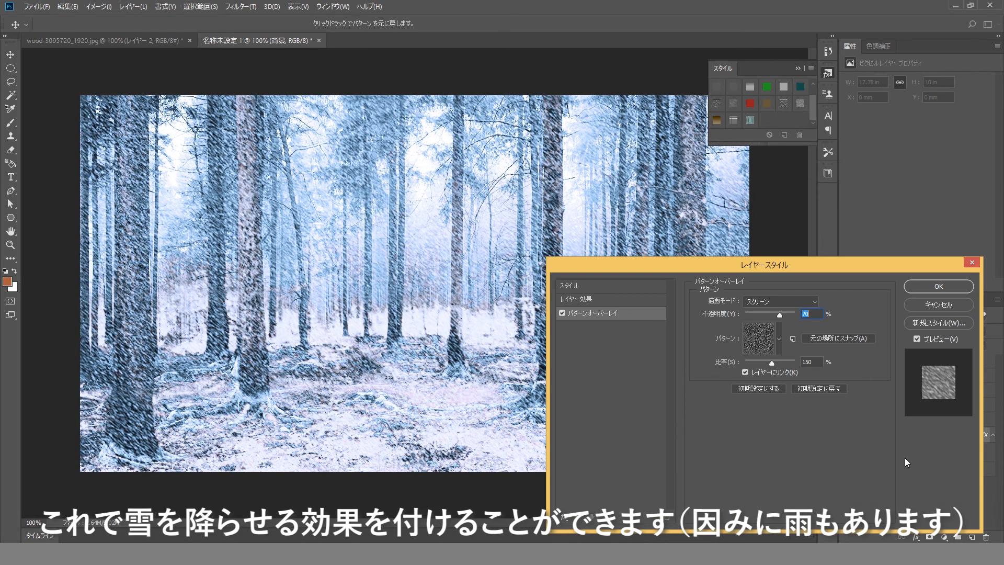
mouse_move(773, 362)
mouse_down()
mouse_move(791, 363)
mouse_move(755, 362)
mouse_up()
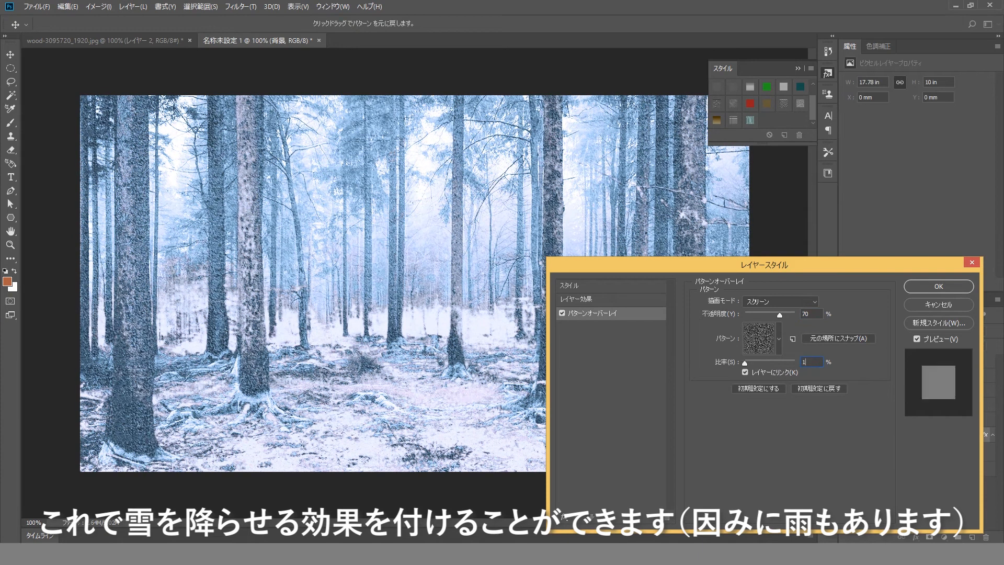
key(Return)
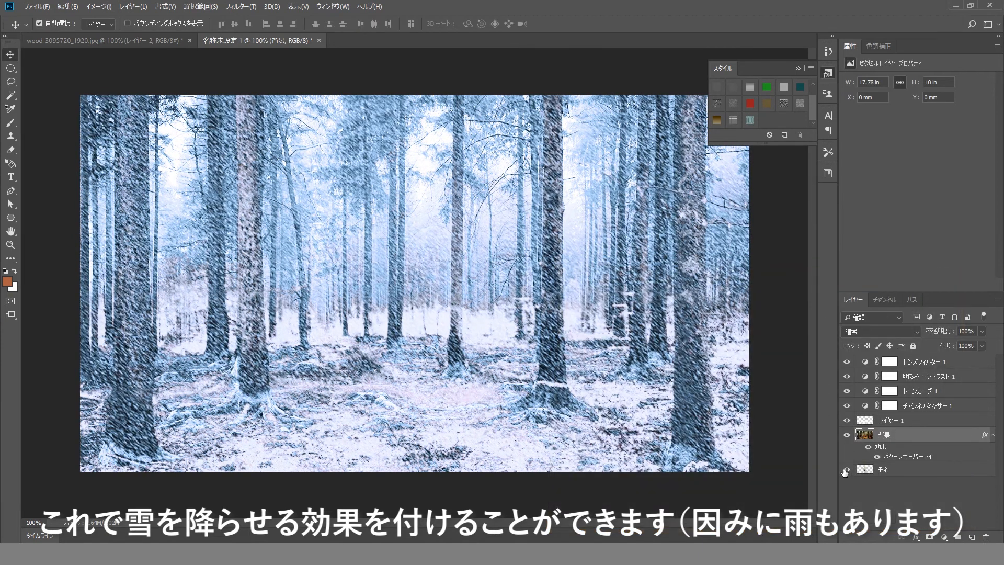
- Show the モネ layer, bring it to the top of the stack, and scale the figure to about 4.42 × 7.22 in, standing in the clearing
drag(844, 472, 884, 358)
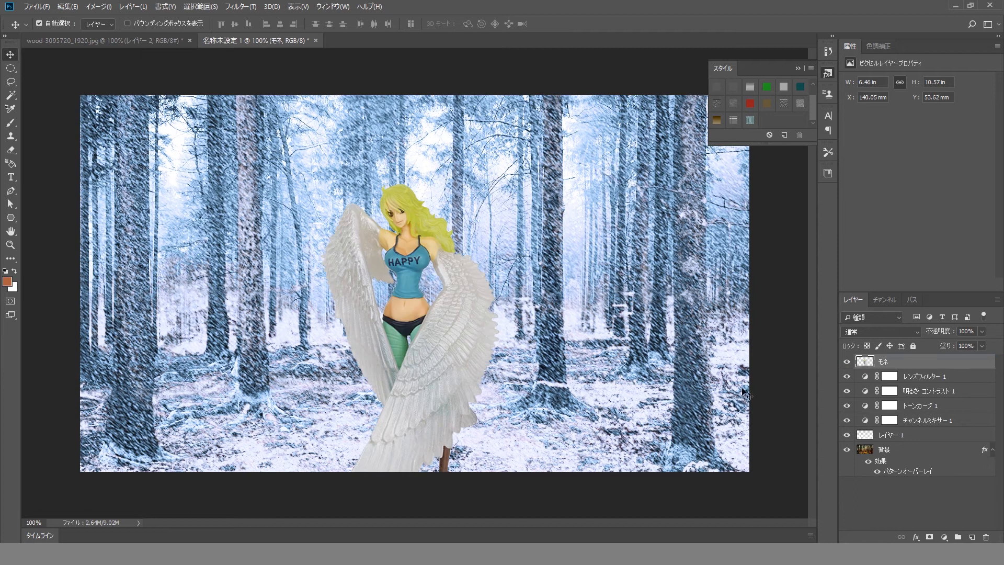
key(ctrl+t)
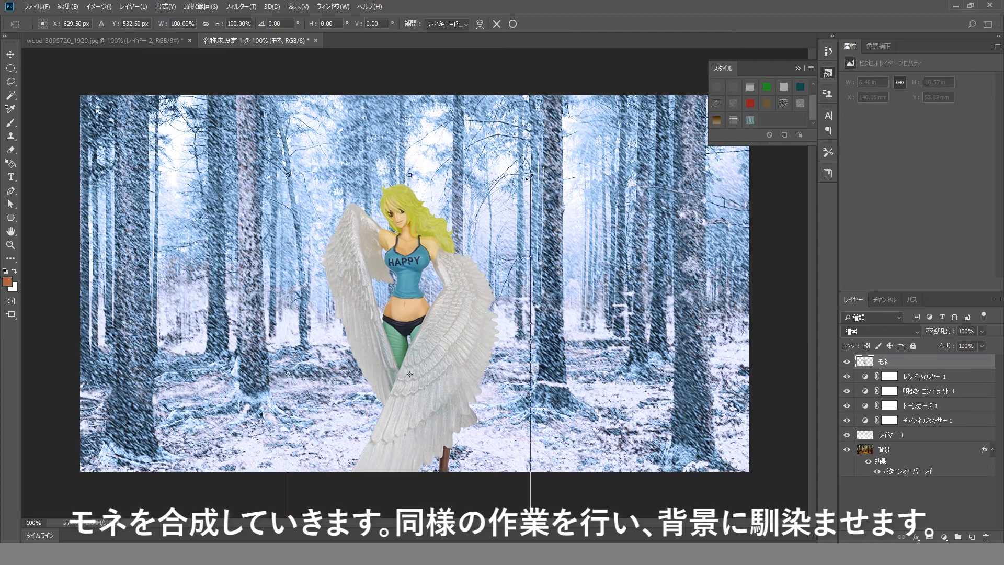
drag(529, 177, 486, 246)
drag(435, 369, 457, 284)
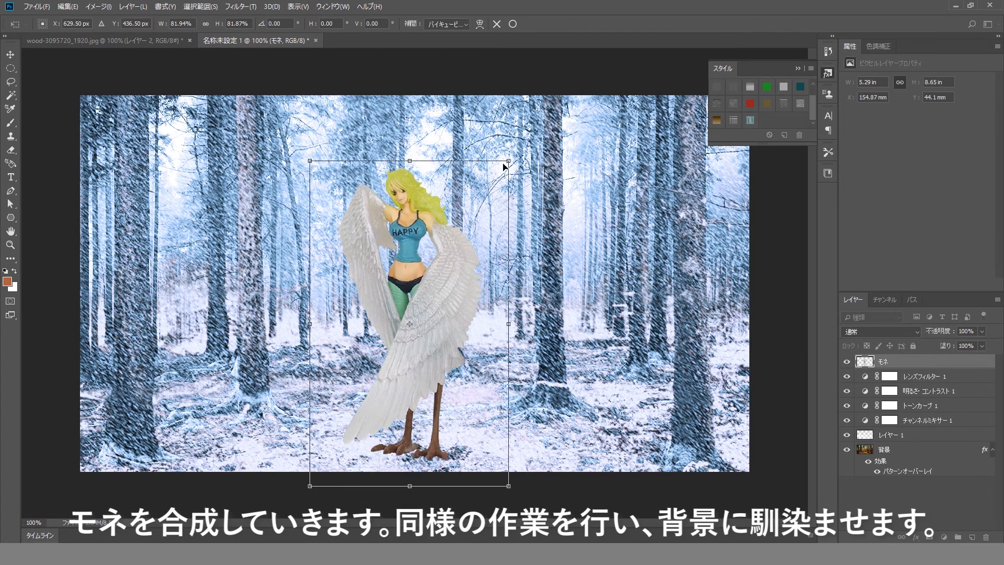
drag(505, 166, 472, 220)
drag(420, 347, 444, 341)
key(Return)
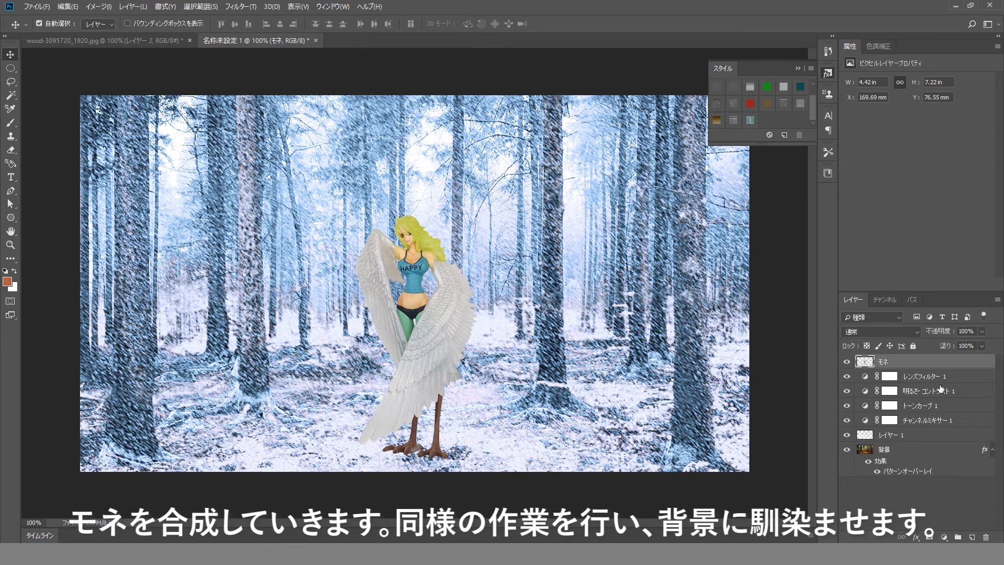
- Add a Photo Filter adjustment with the cooling filter フィルター寒色系 (80) above the モネ layer and clip it to that layer
click(945, 537)
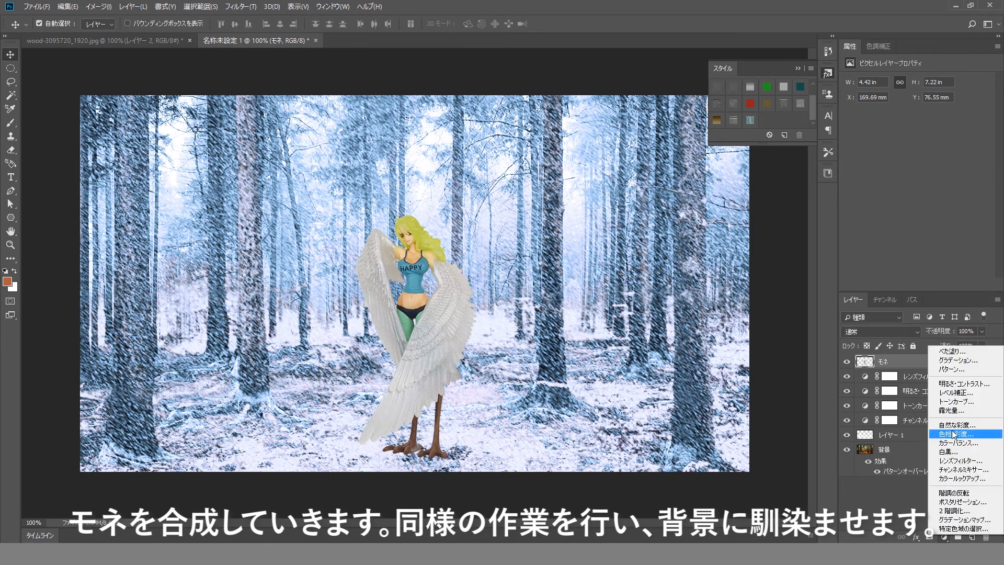
click(960, 460)
click(952, 80)
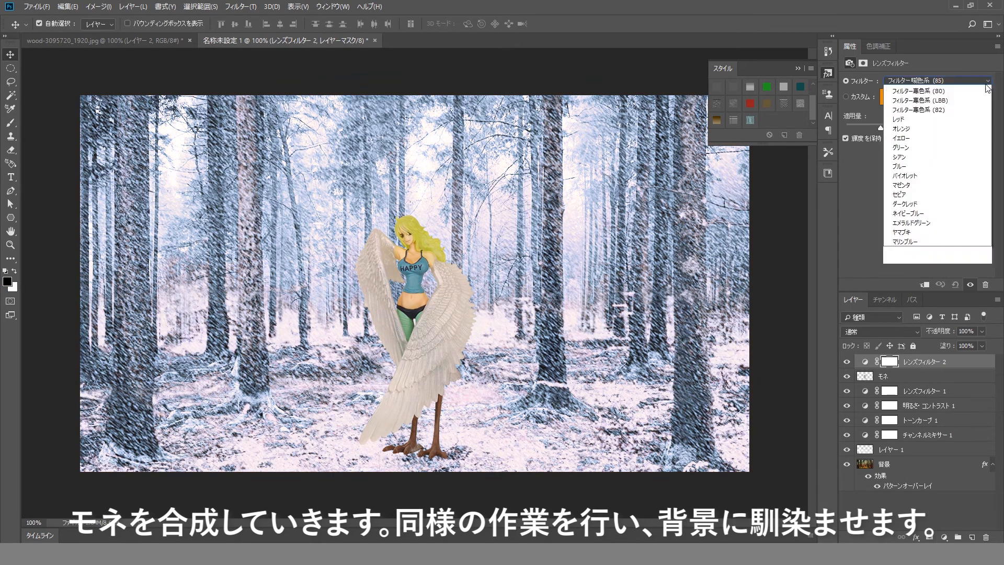
click(951, 119)
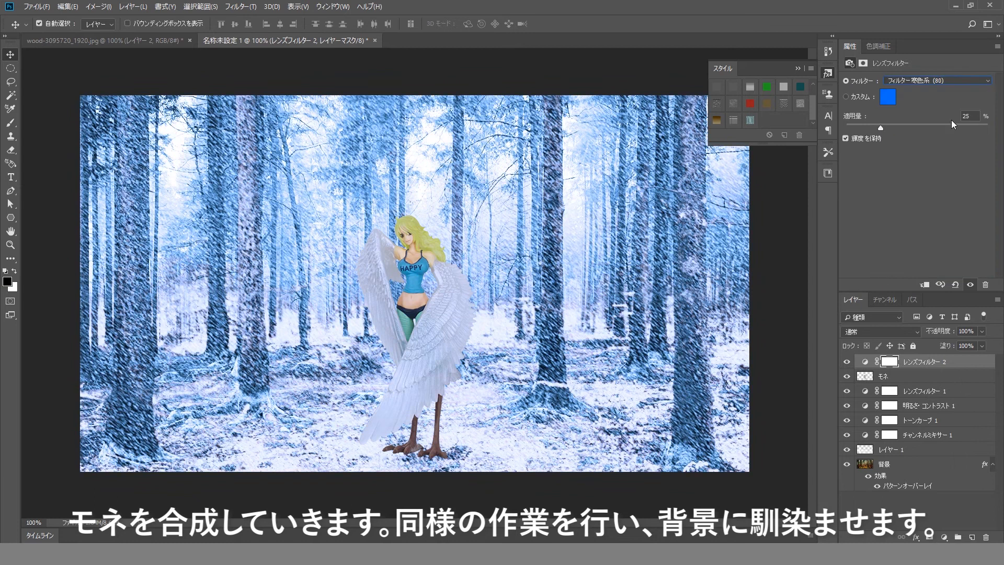
click(924, 285)
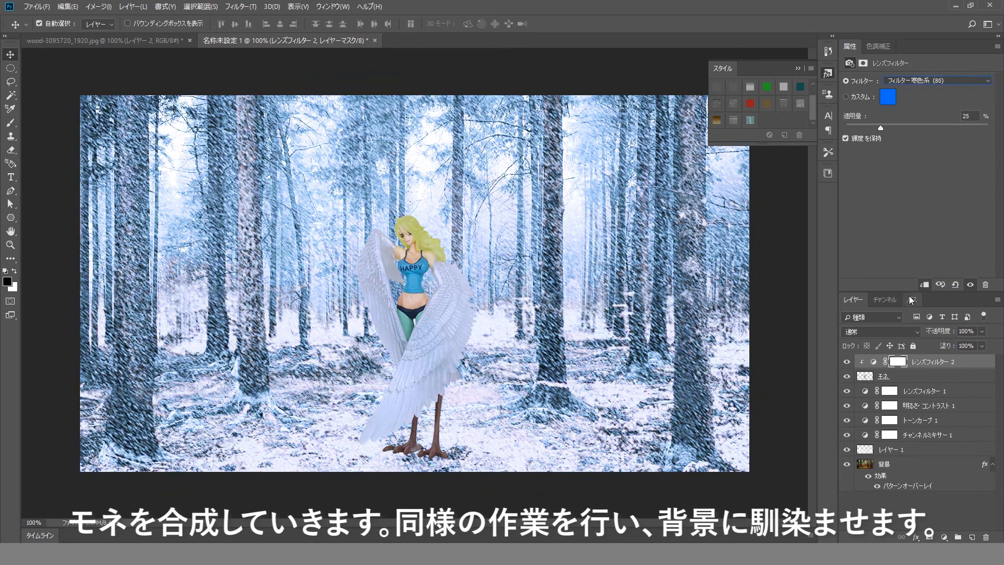
- Add a Curves adjustment clipped to モネ, raise blue input 157 to output 185, and move the blue black point to input 43
click(929, 537)
click(945, 411)
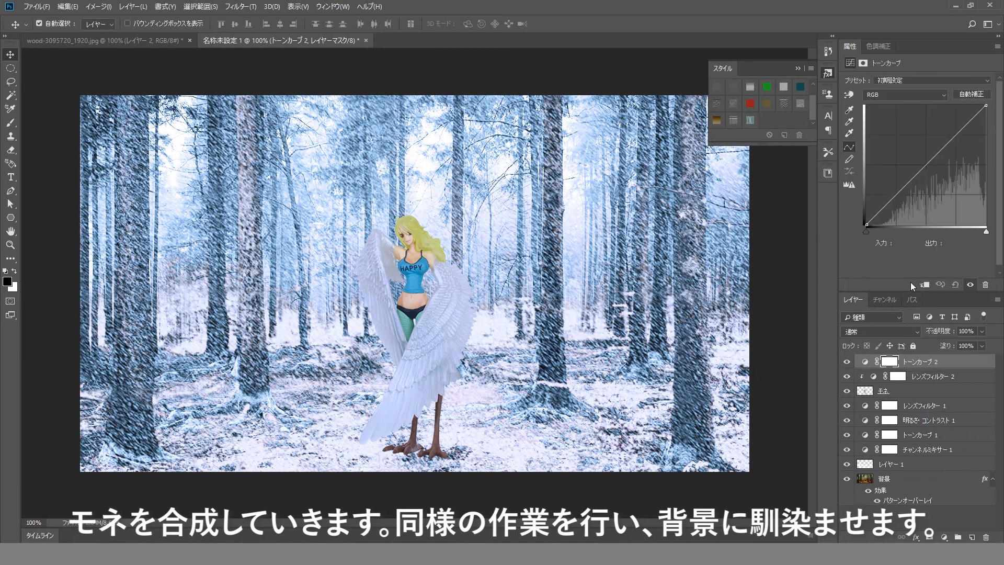
click(924, 285)
click(915, 94)
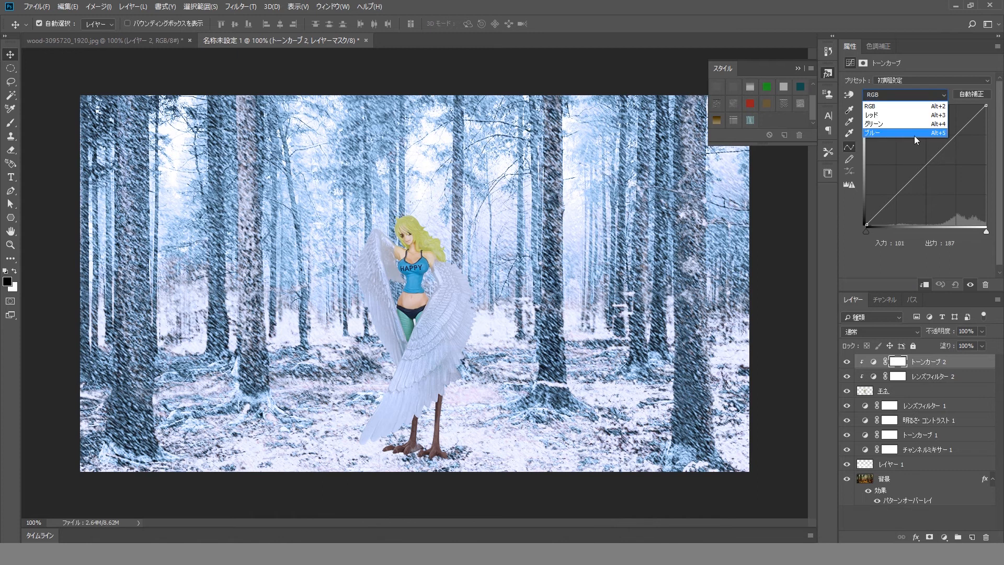
click(914, 132)
drag(939, 152, 940, 138)
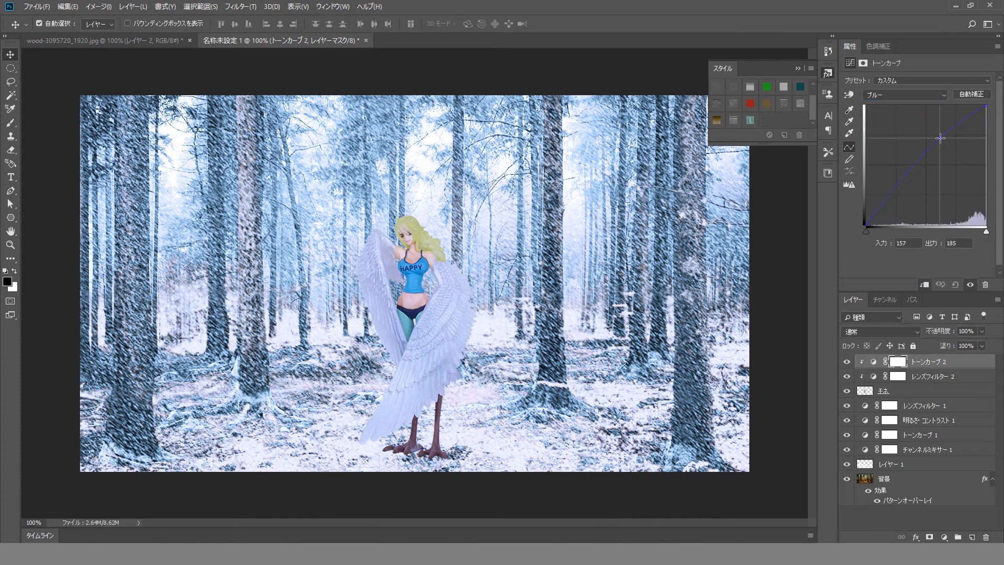
mouse_move(873, 231)
mouse_down()
mouse_move(897, 231)
mouse_move(886, 231)
mouse_up()
- Try shifting the black point of the green channel in the トーンカーブ 2 adjustment
click(945, 94)
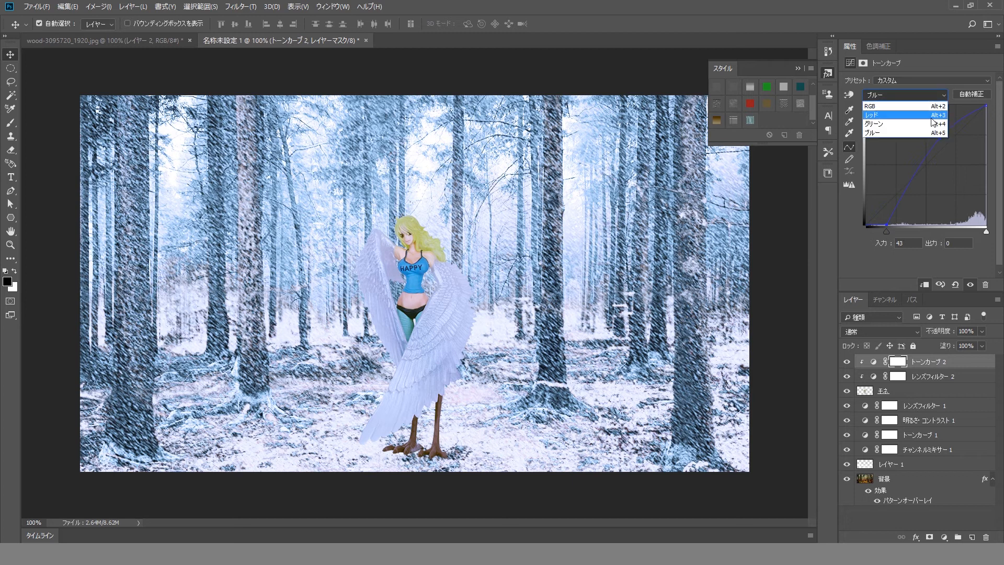
click(928, 121)
mouse_move(868, 230)
mouse_down()
mouse_move(879, 231)
mouse_move(859, 228)
mouse_up()
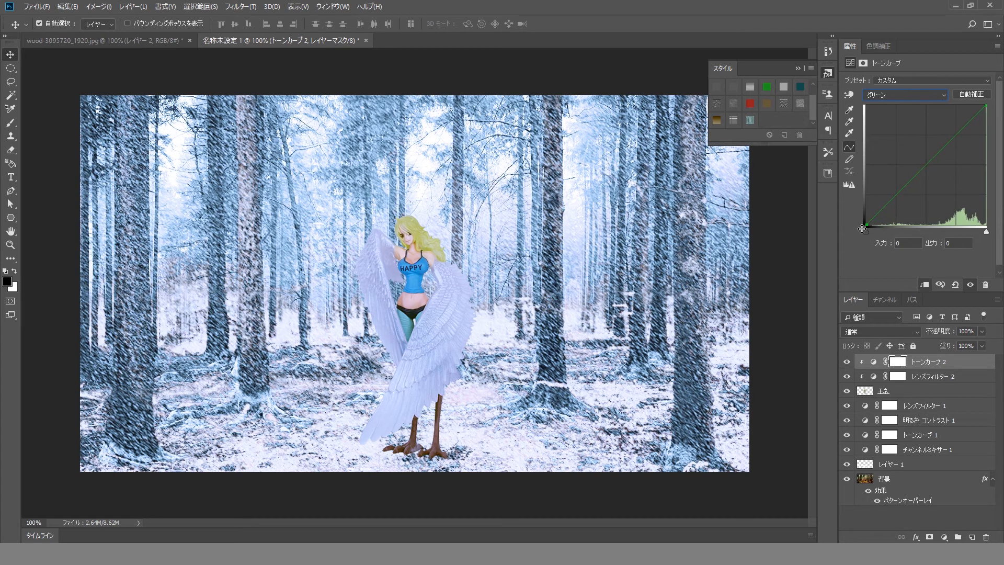
- Apply the 雪 (snow) style to the モネ layer
click(968, 395)
click(799, 103)
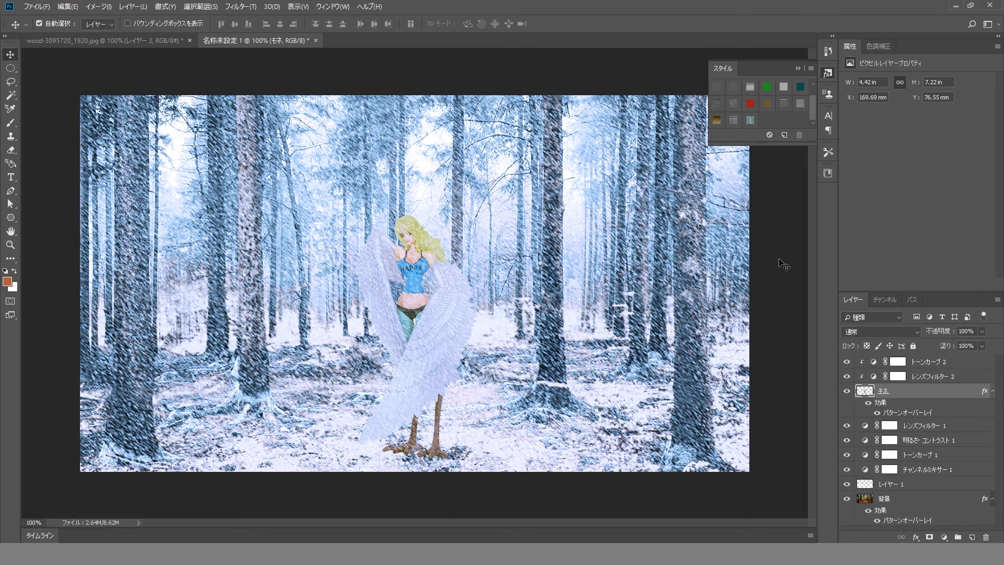
- Add contrast to the トーンカーブ 2 RGB curve with one point at input 163, output 165 and another at input 68, output 48
click(897, 361)
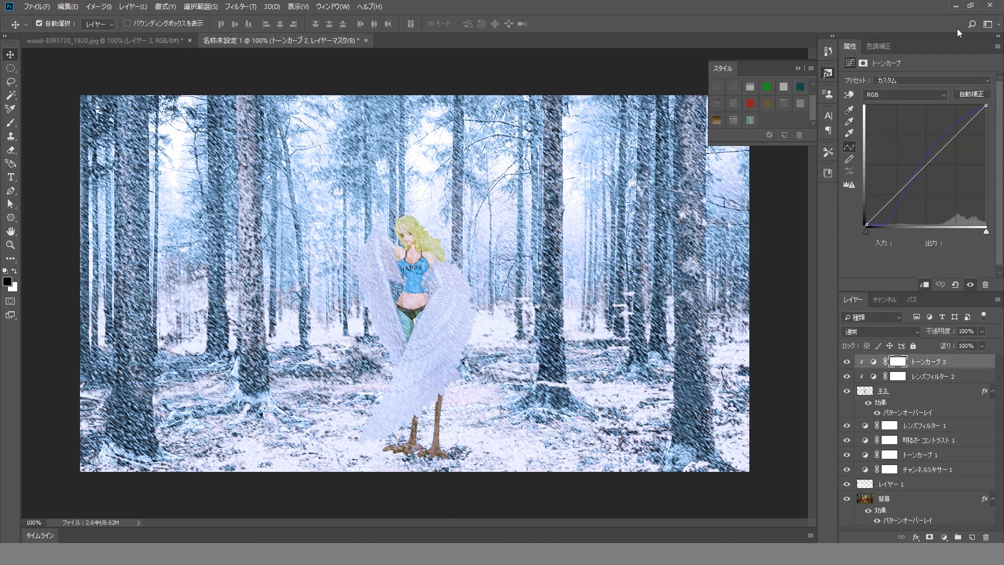
click(942, 95)
click(913, 108)
drag(944, 150, 943, 147)
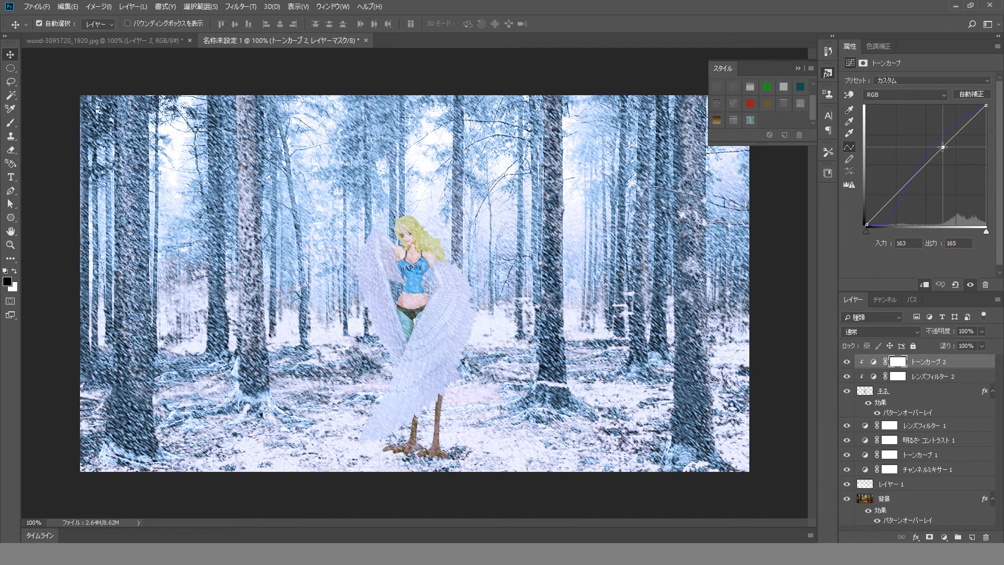
drag(898, 193, 898, 202)
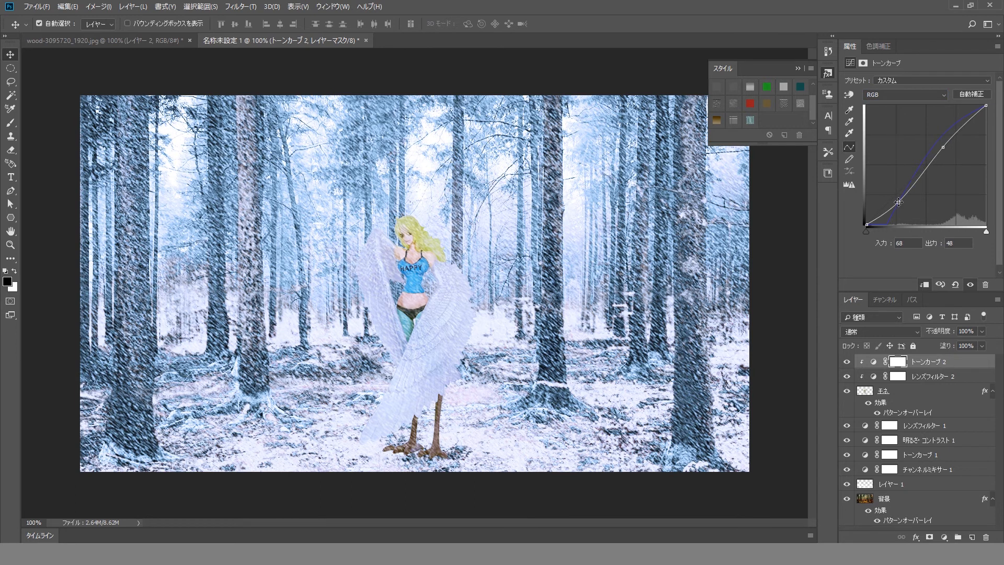
- Lower the fill of the モネ layer to 90%
drag(944, 346, 925, 346)
click(933, 391)
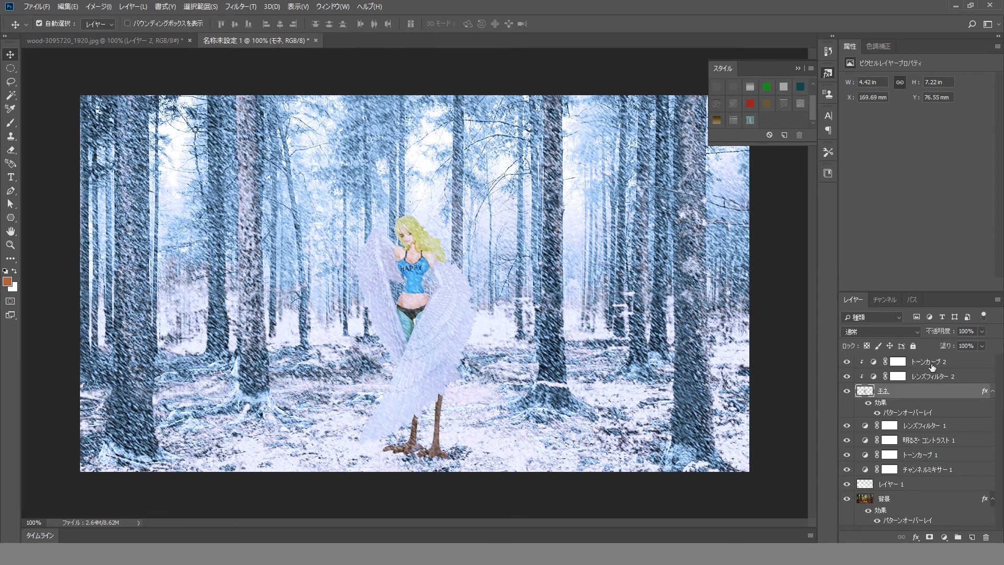
mouse_move(948, 347)
mouse_down()
mouse_move(913, 347)
mouse_move(937, 349)
mouse_up()
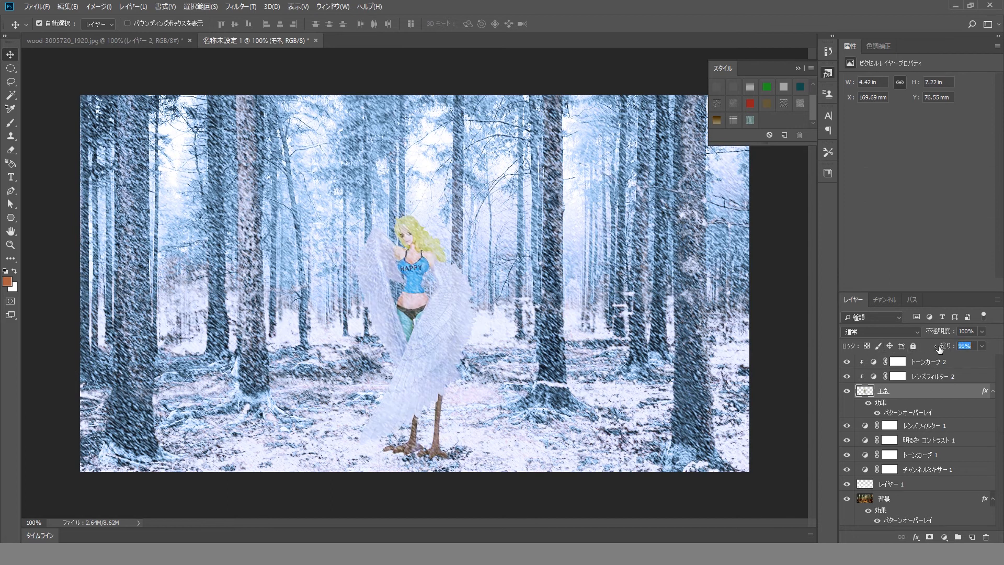
- Add a layer mask to モネ and paint black over the figure's feet with a size 50 brush at 29% opacity to blend them into the snow
click(929, 537)
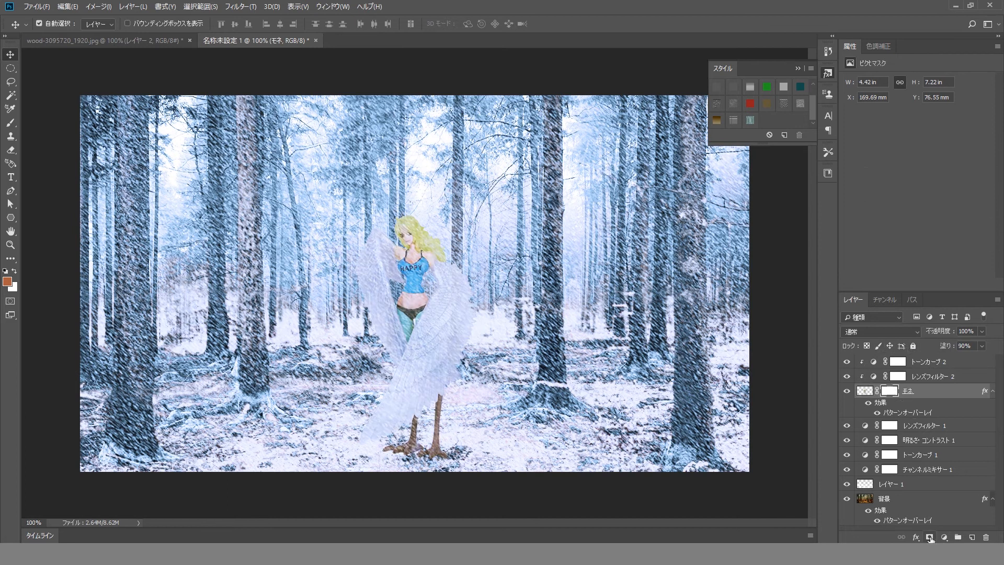
key(b)
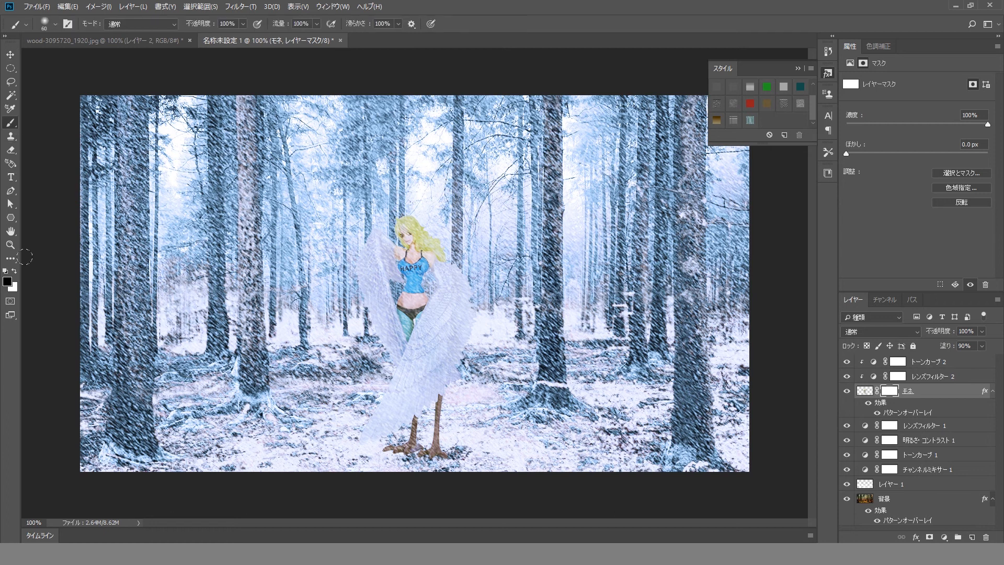
key(bracketleft)
click(243, 24)
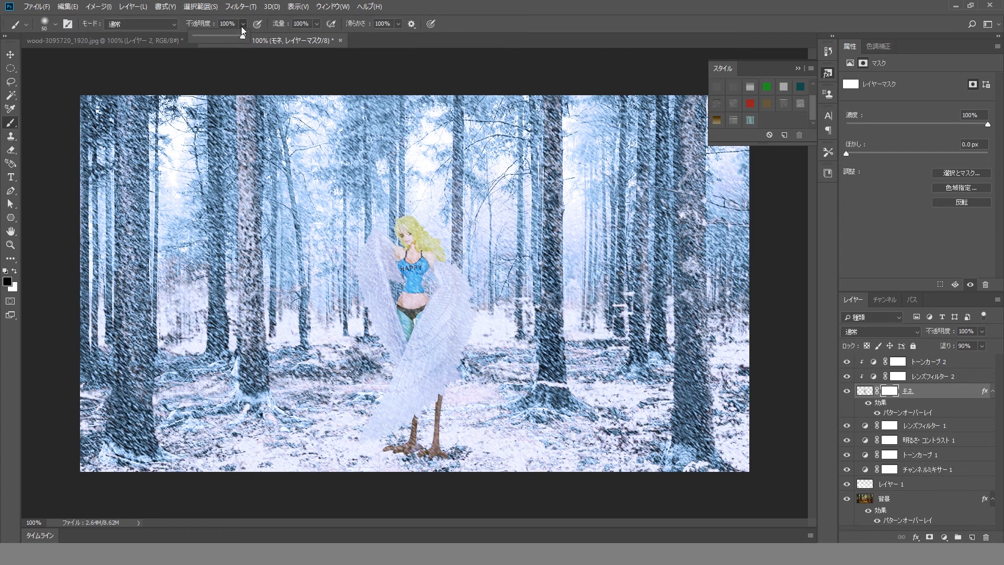
drag(243, 36, 211, 38)
click(439, 451)
mouse_move(367, 450)
mouse_down()
mouse_move(465, 445)
mouse_move(430, 448)
mouse_move(455, 444)
mouse_up()
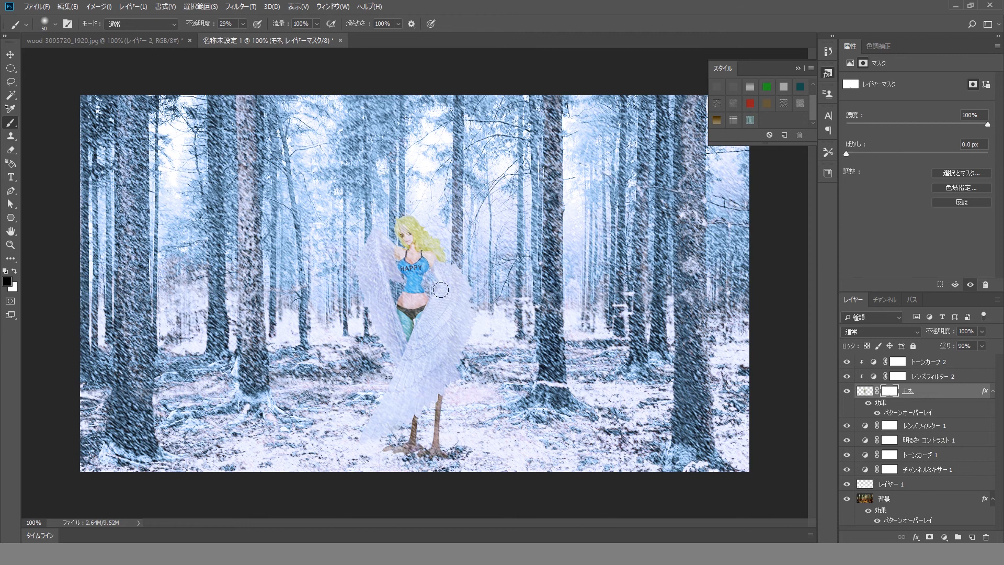
click(10, 54)
click(798, 68)
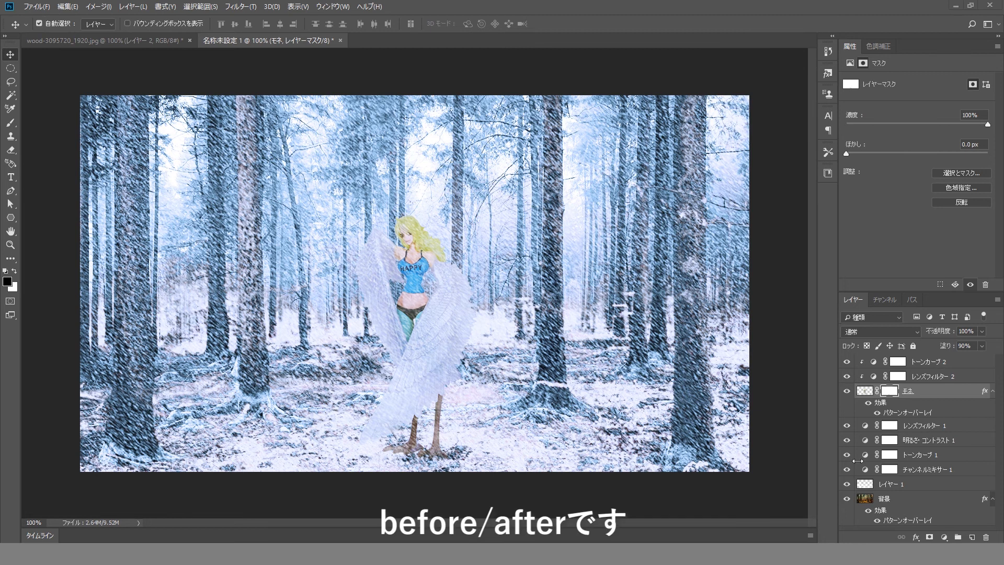
- Hide レイヤー 1, all adjustment layers, the モネ layer and the background's pattern overlay to view the original photo
drag(847, 485, 846, 428)
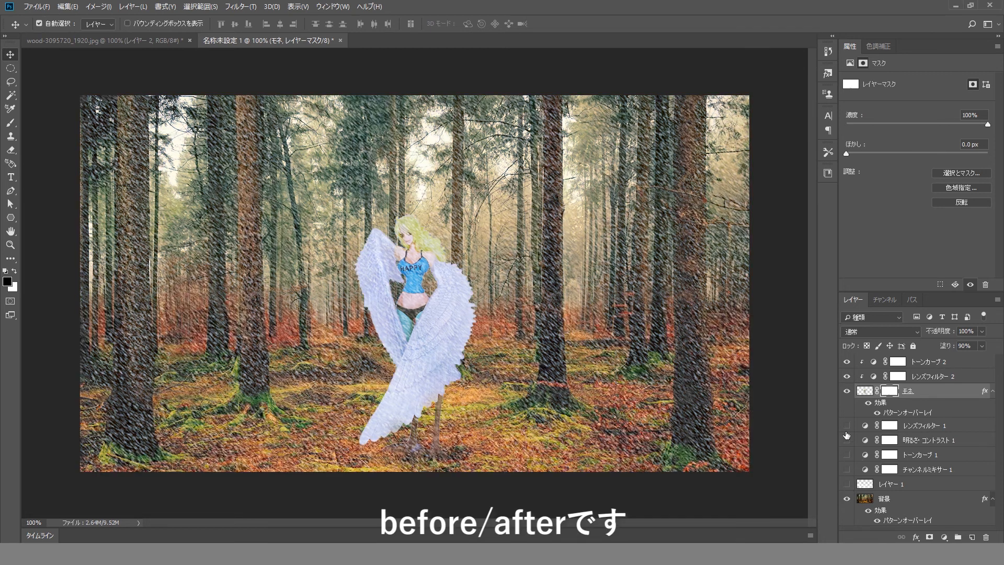
click(877, 522)
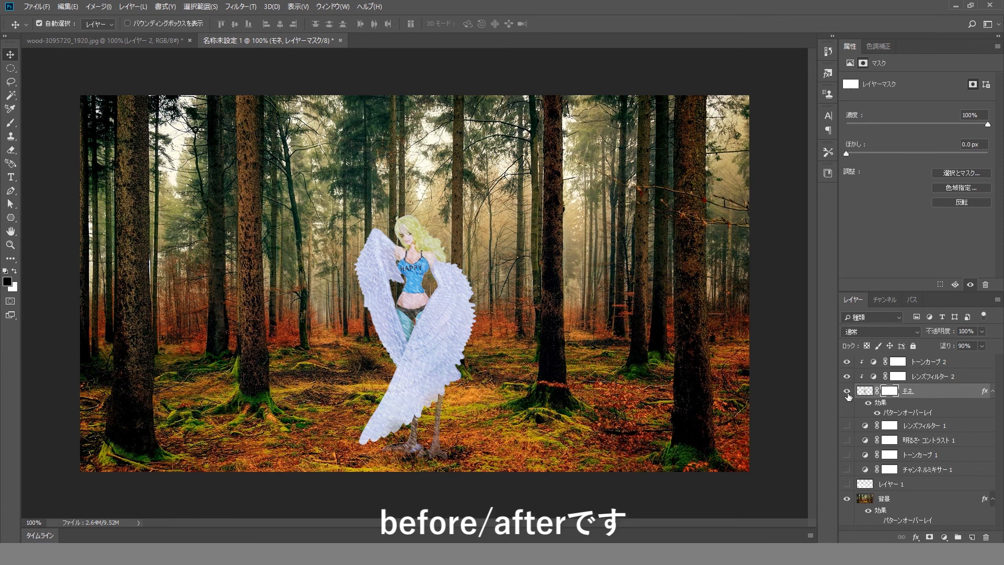
drag(847, 392, 846, 361)
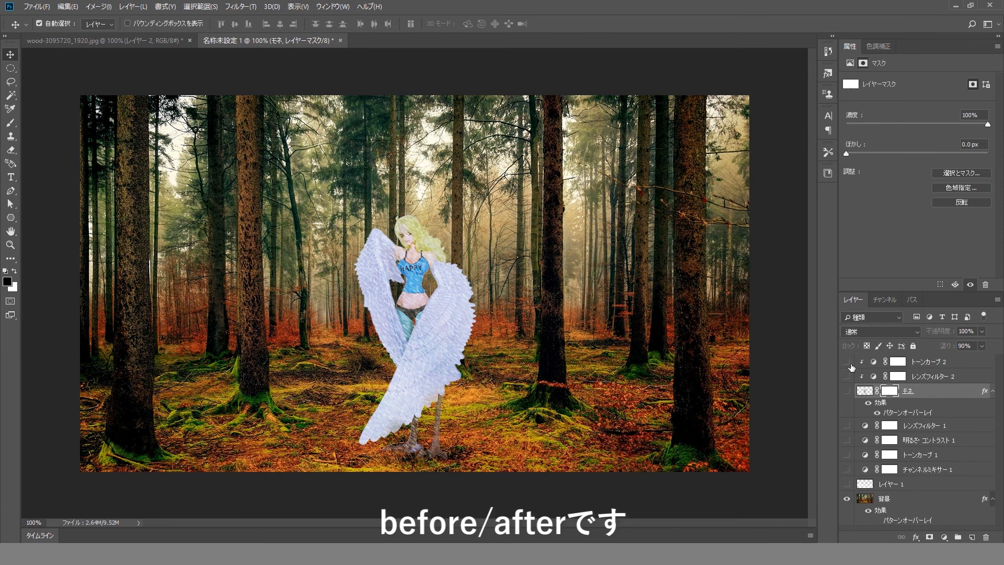
- Show レイヤー 1, the background adjustments, the snow pattern overlay, モネ and its clipped adjustments again in sequence to compare before and after
click(847, 484)
click(847, 469)
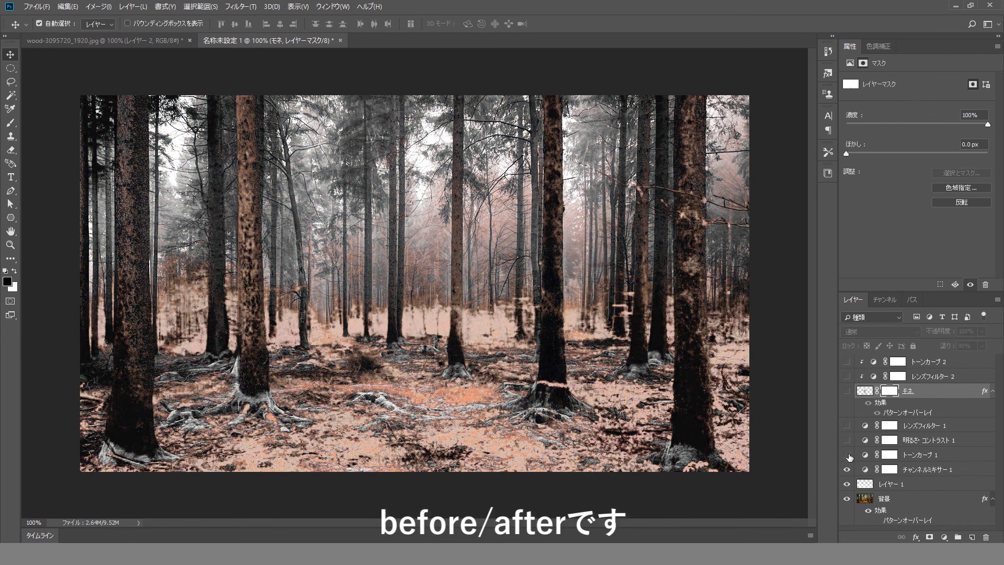
click(847, 454)
click(847, 440)
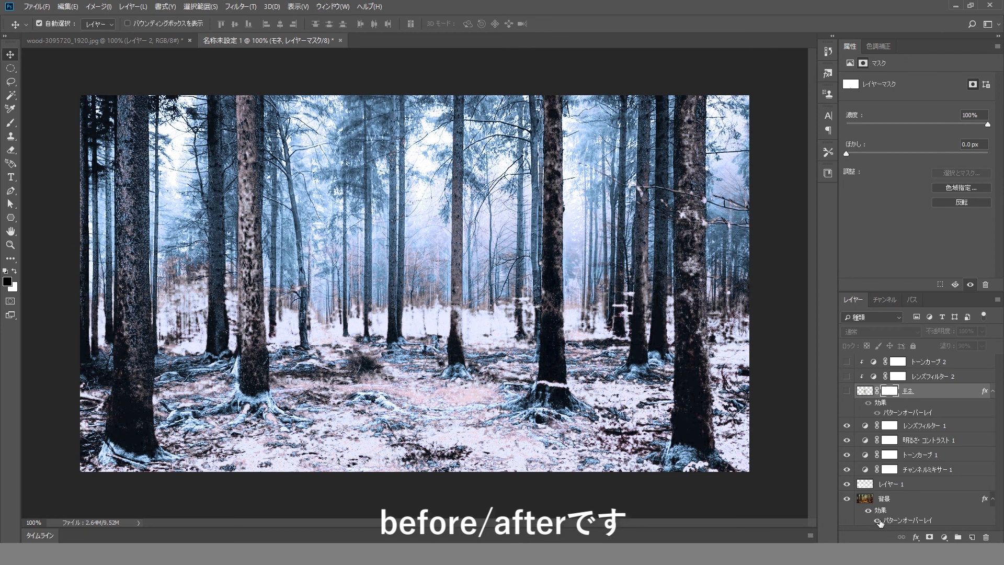
click(878, 520)
click(846, 391)
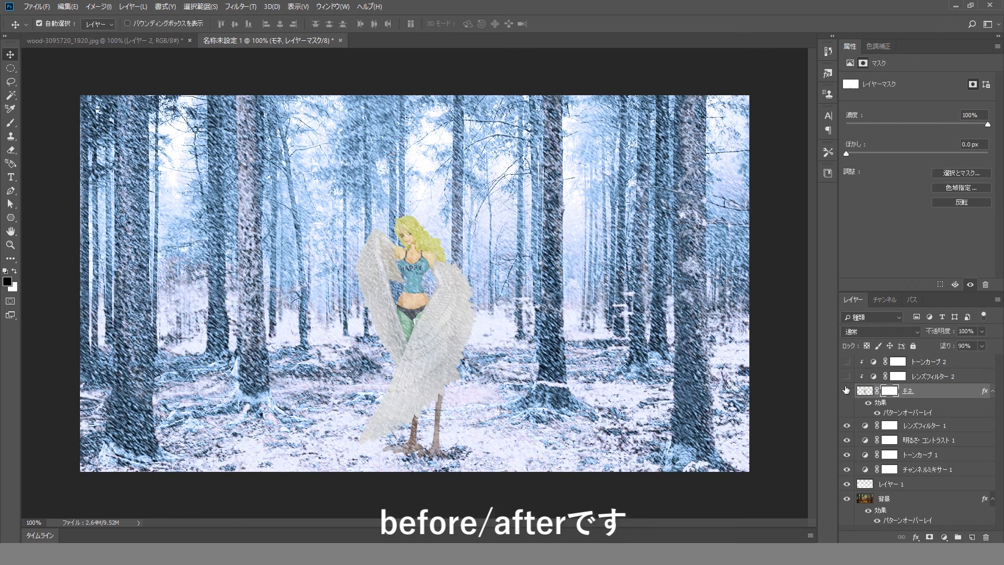
click(846, 376)
click(846, 361)
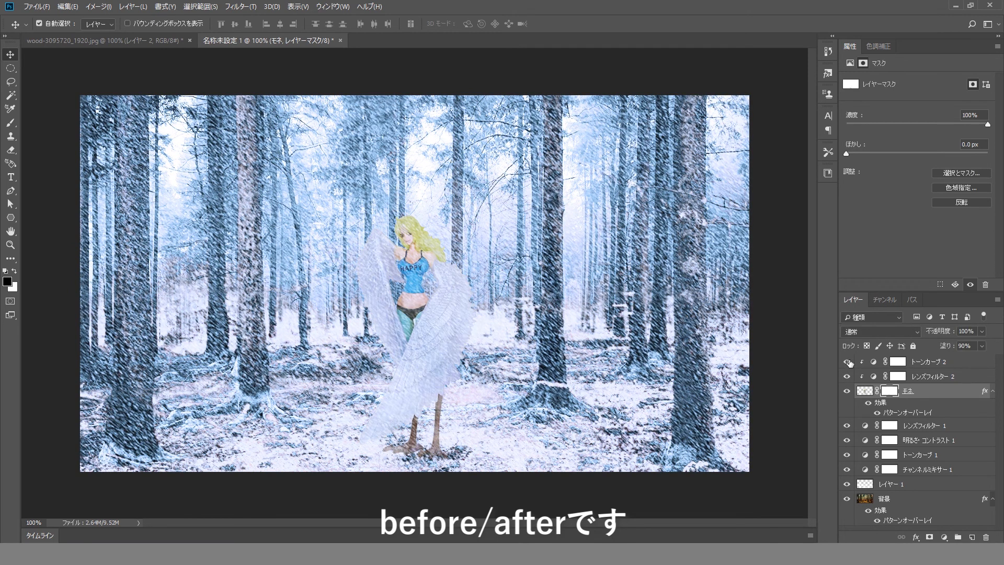